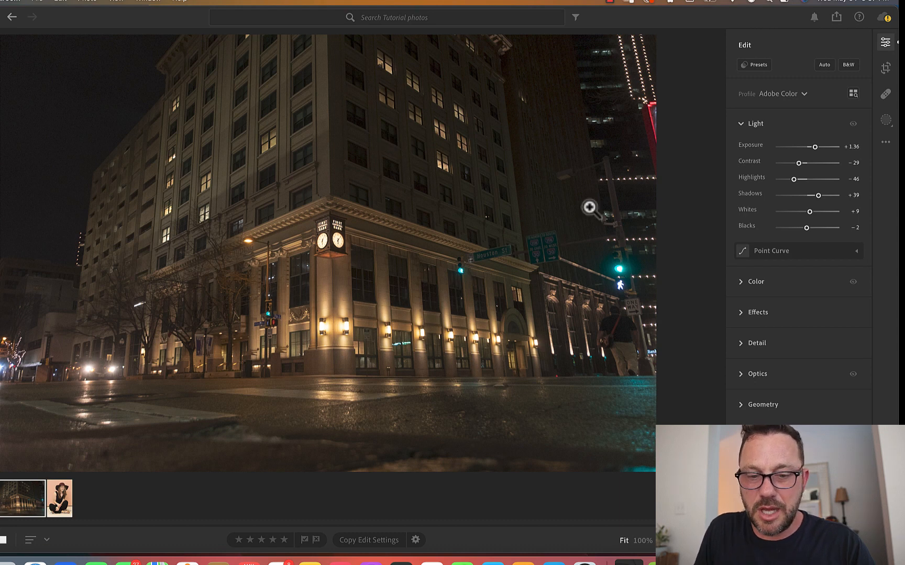
click(741, 283)
click(743, 282)
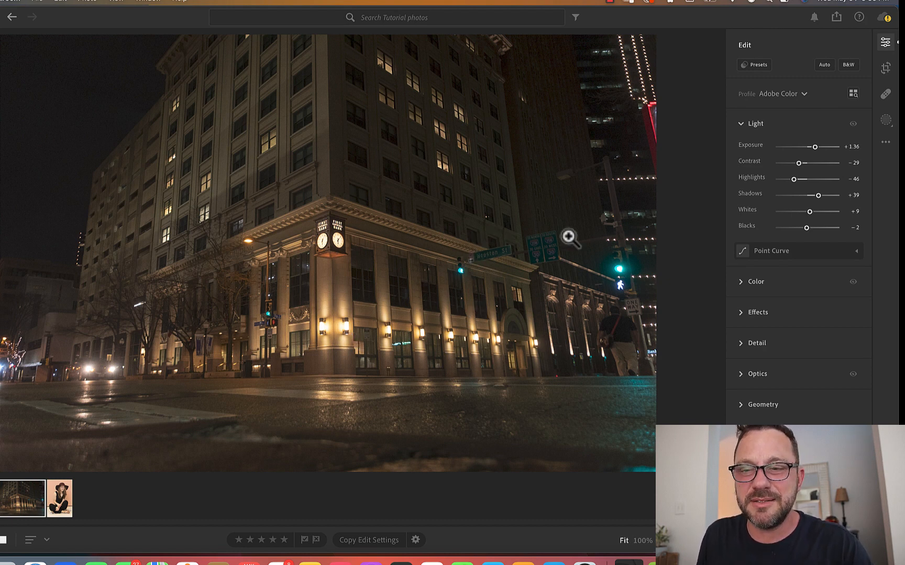
Create a tall, narrow radial gradient mask centred on the wall lamp just right of the building's corner pillar
click(886, 121)
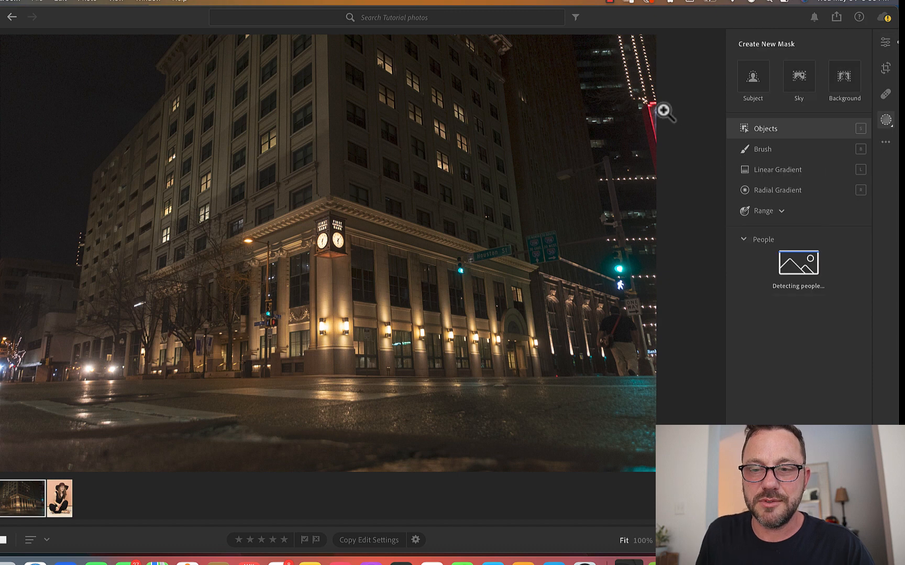
click(779, 192)
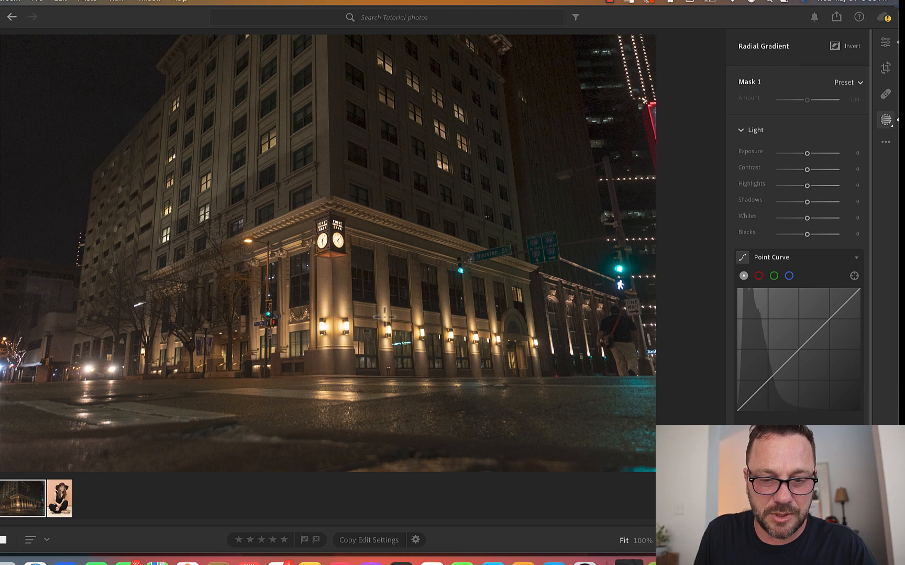
mouse_move(385, 314)
mouse_down()
mouse_move(395, 342)
mouse_move(383, 322)
mouse_move(385, 337)
mouse_move(387, 320)
mouse_up()
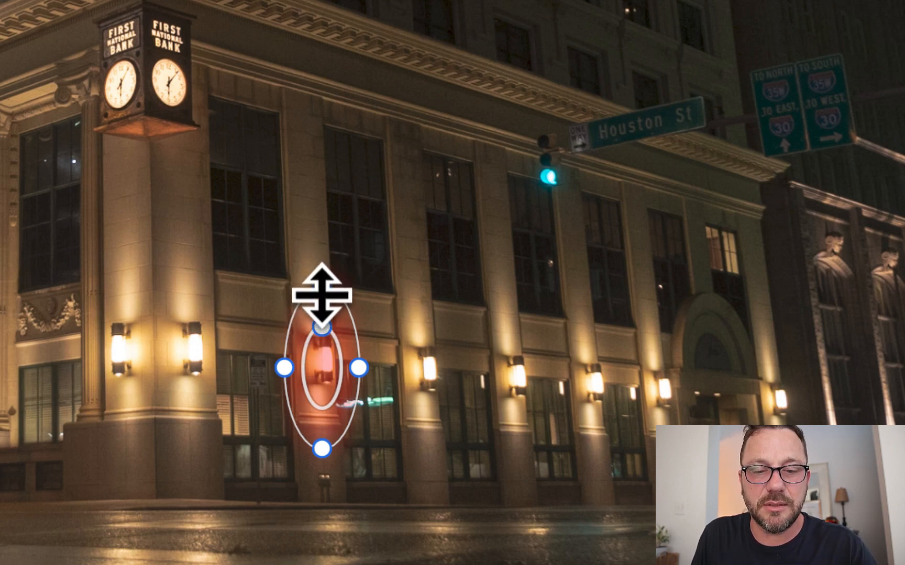
drag(318, 295, 303, 256)
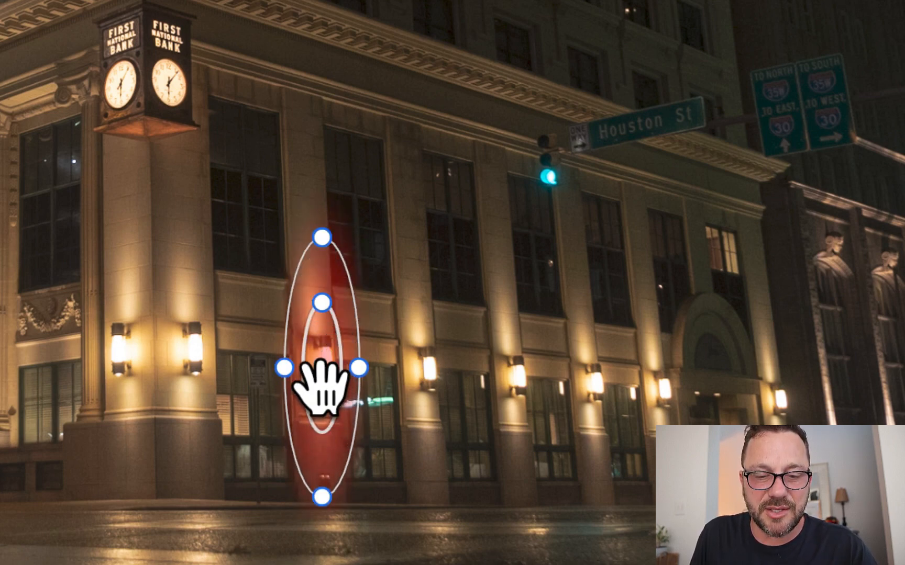
drag(319, 383, 323, 387)
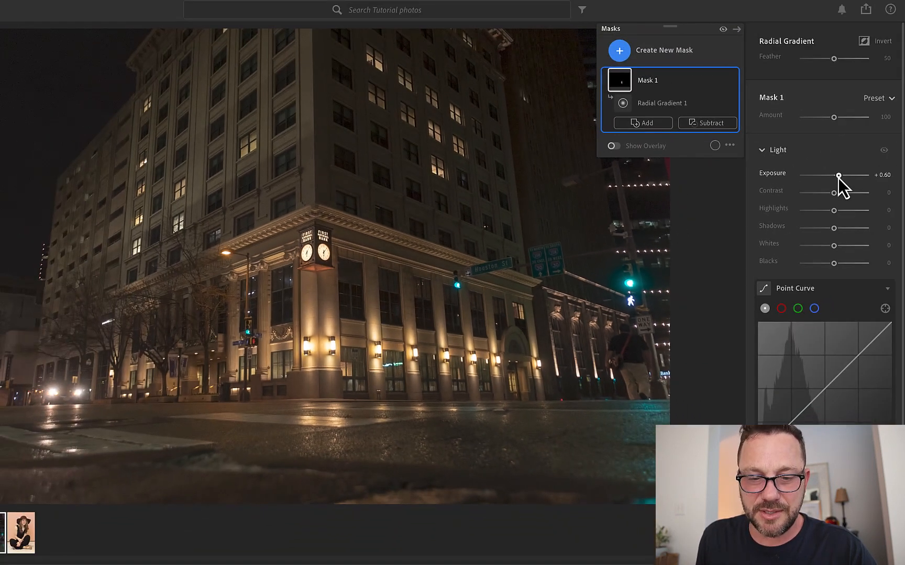
Set the lamp mask's exposure to +0.60 and its colour temperature to +17
drag(838, 178, 838, 178)
click(775, 149)
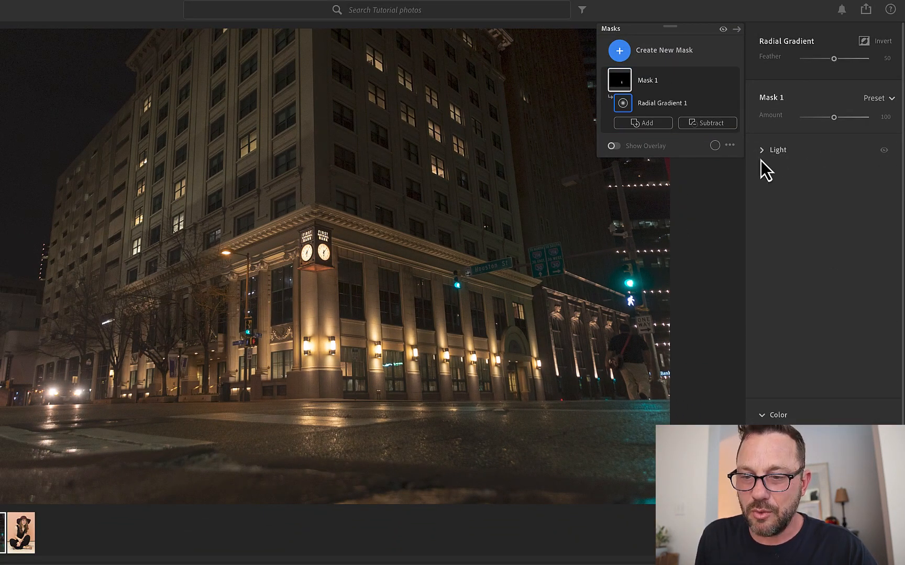
mouse_move(833, 209)
mouse_down()
mouse_move(845, 210)
mouse_move(803, 214)
mouse_move(840, 218)
mouse_up()
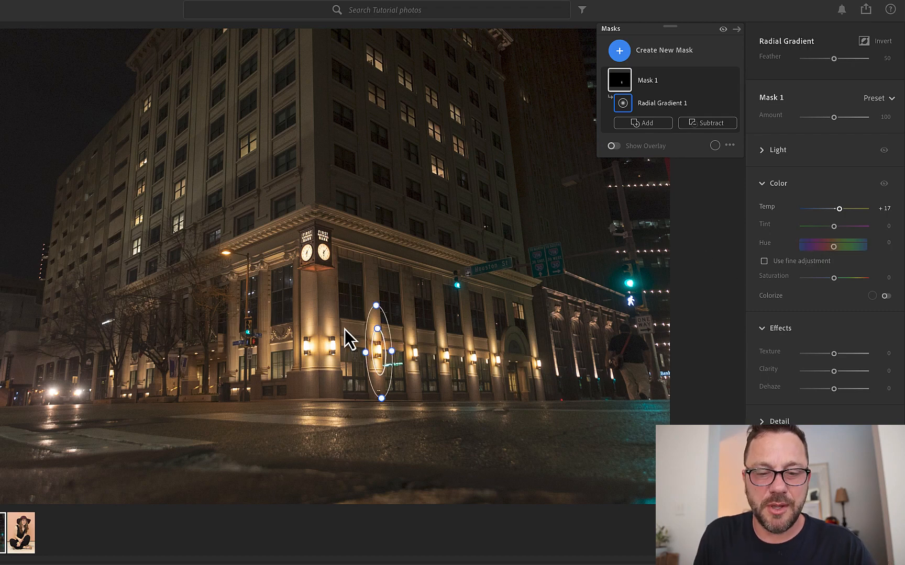
Duplicate the lamp mask twice, placing the copies over the next two wall lamps to its right
right_click(378, 352)
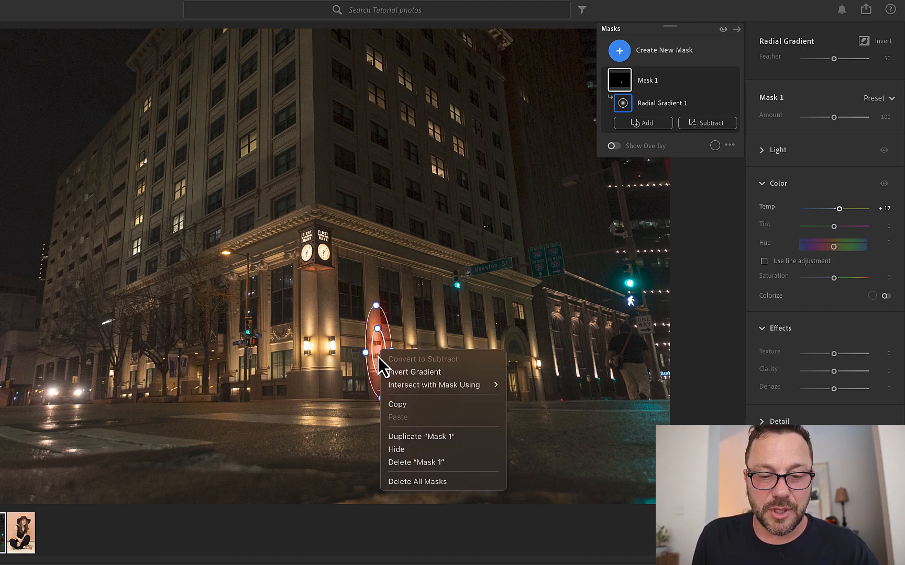
click(421, 439)
drag(377, 359, 414, 358)
right_click(414, 354)
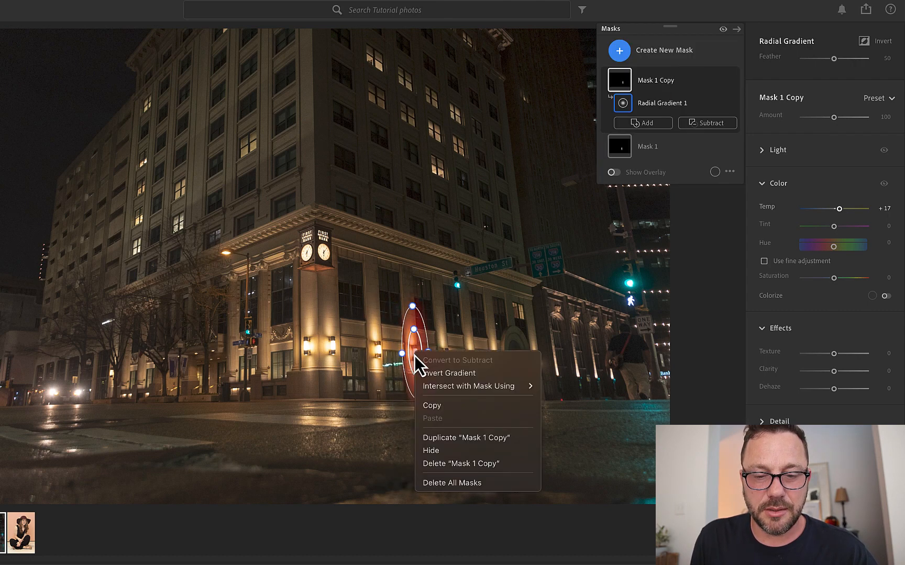
click(443, 436)
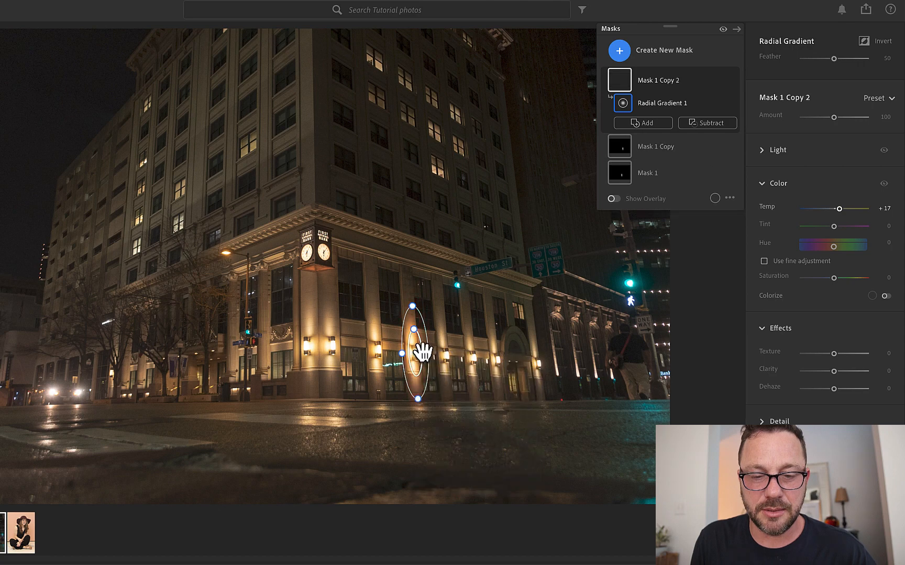
drag(416, 366, 443, 360)
Duplicate the newest lamp mask twice more, covering the fourth and fifth lamps along the wall right of the corner pillar
right_click(444, 360)
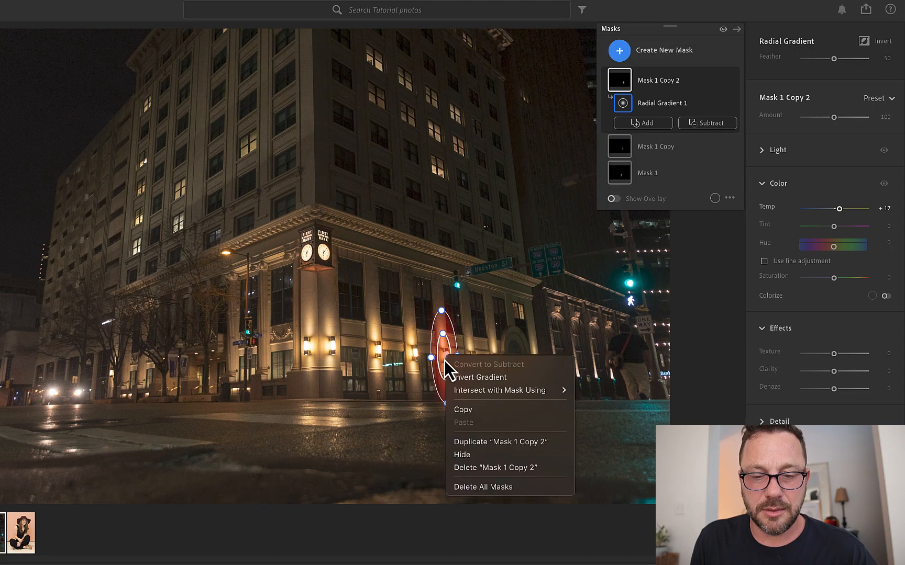
click(494, 441)
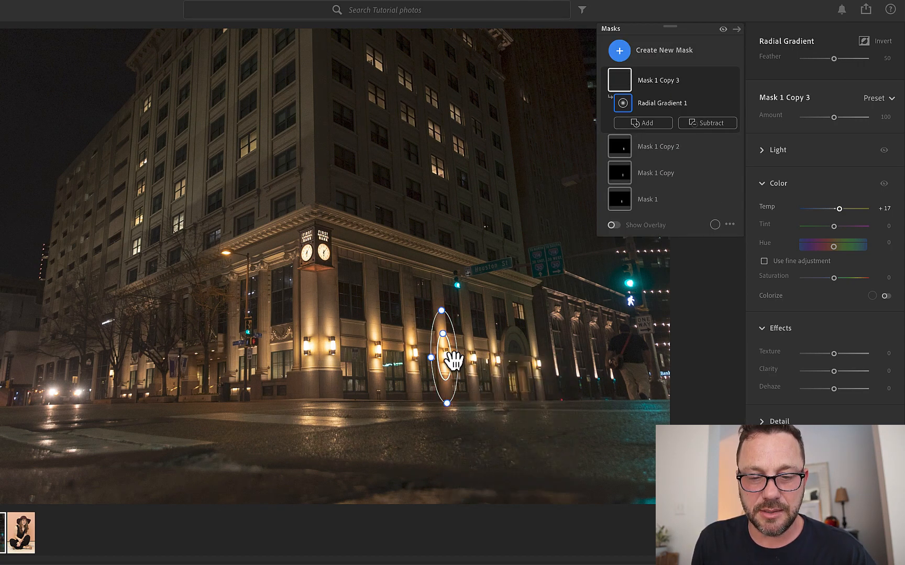
drag(453, 364, 471, 364)
right_click(471, 363)
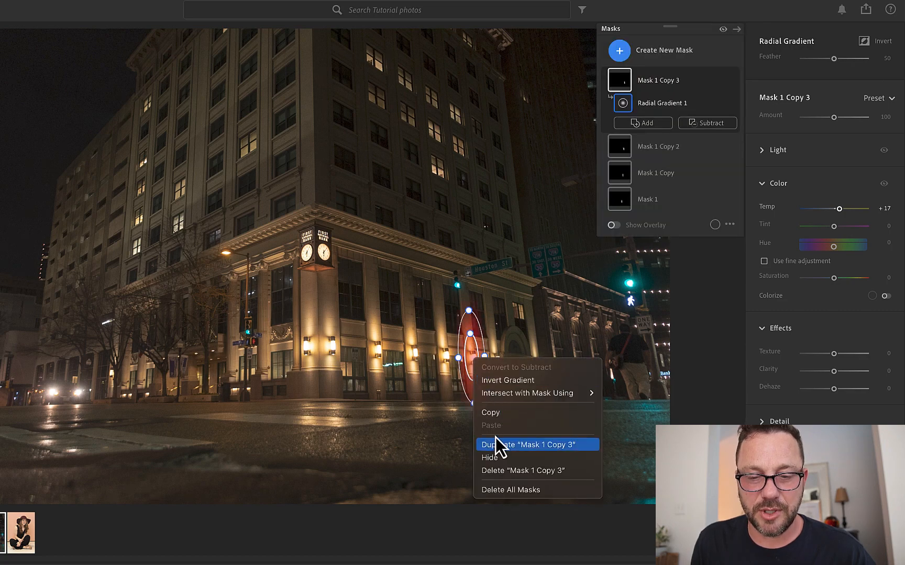
click(494, 443)
drag(473, 362, 495, 364)
Make two further lamp mask copies, placing one over the farthest right wall lamp and one over the corner pillar's left lamp
right_click(495, 364)
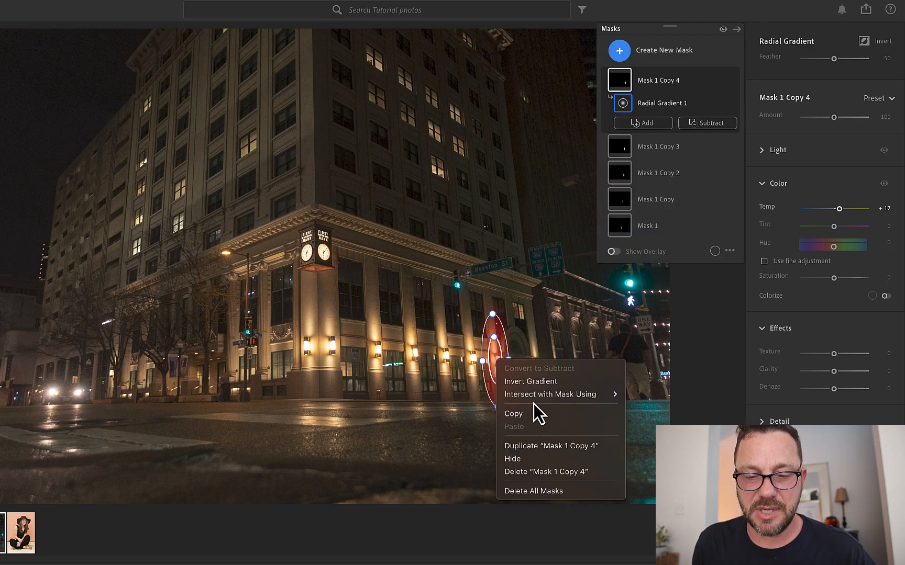
mouse_move(535, 398)
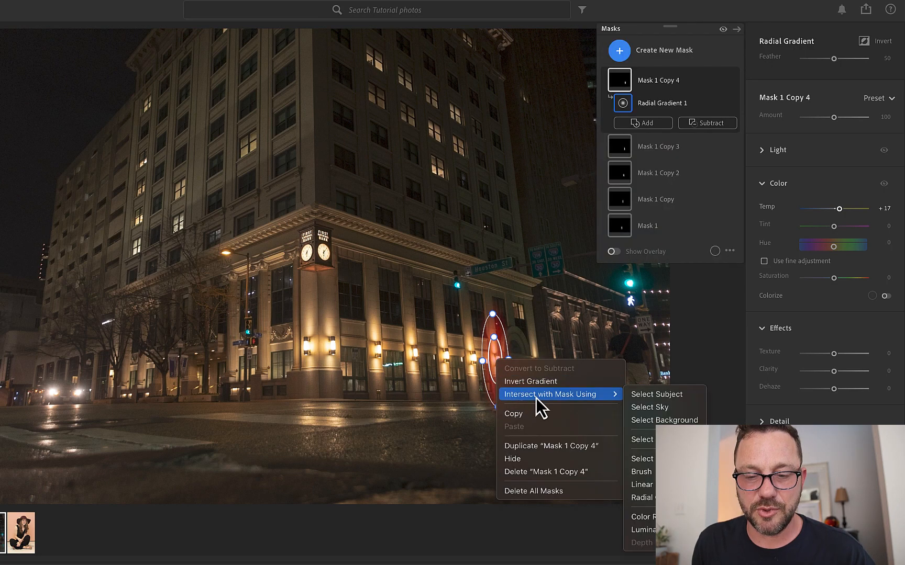
click(534, 447)
drag(494, 366, 536, 368)
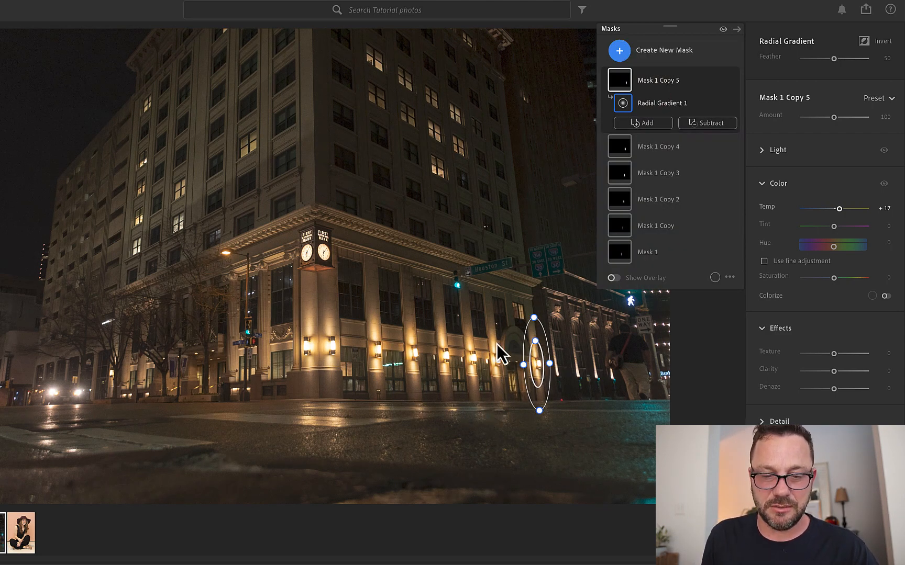
right_click(537, 367)
click(577, 446)
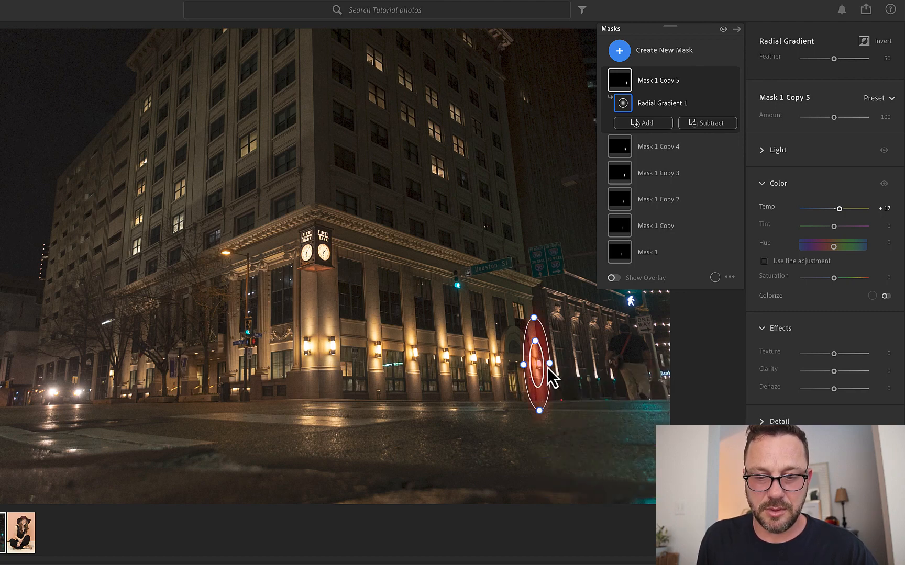
drag(539, 364, 309, 349)
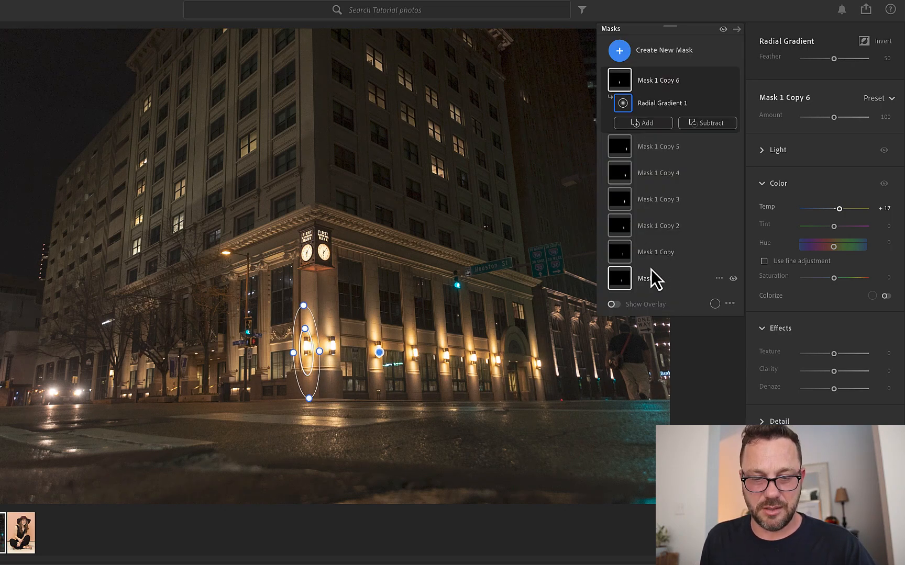
Compare the photo with all masks hidden and shown
click(719, 51)
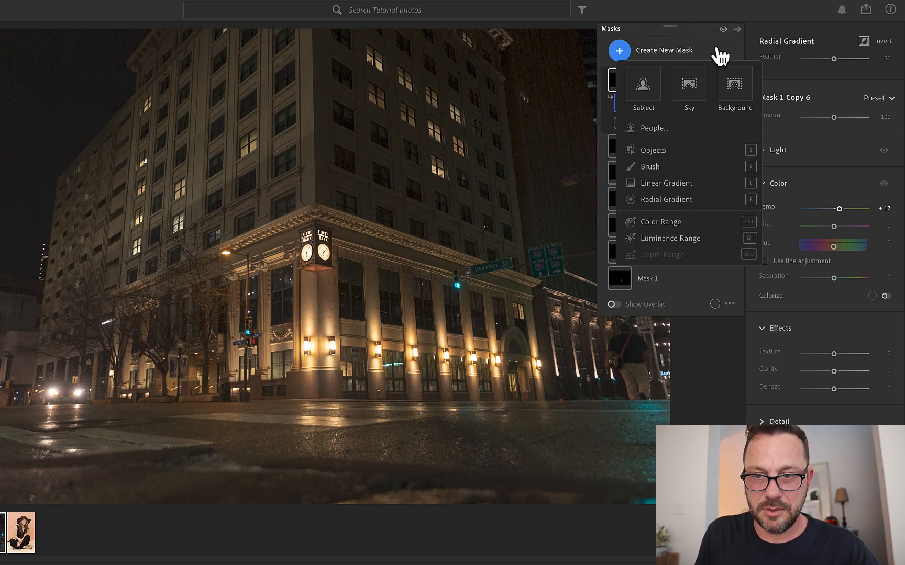
click(719, 52)
click(719, 51)
click(721, 34)
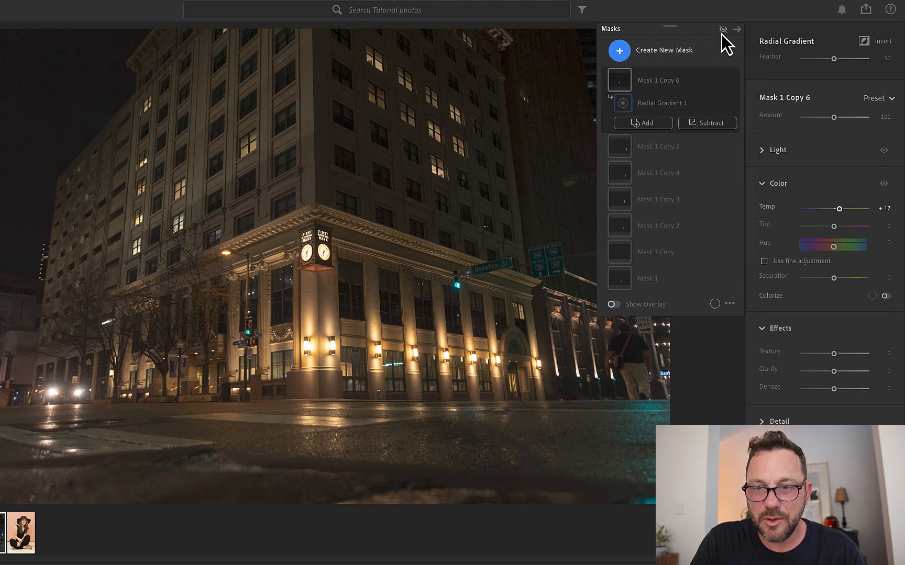
click(721, 34)
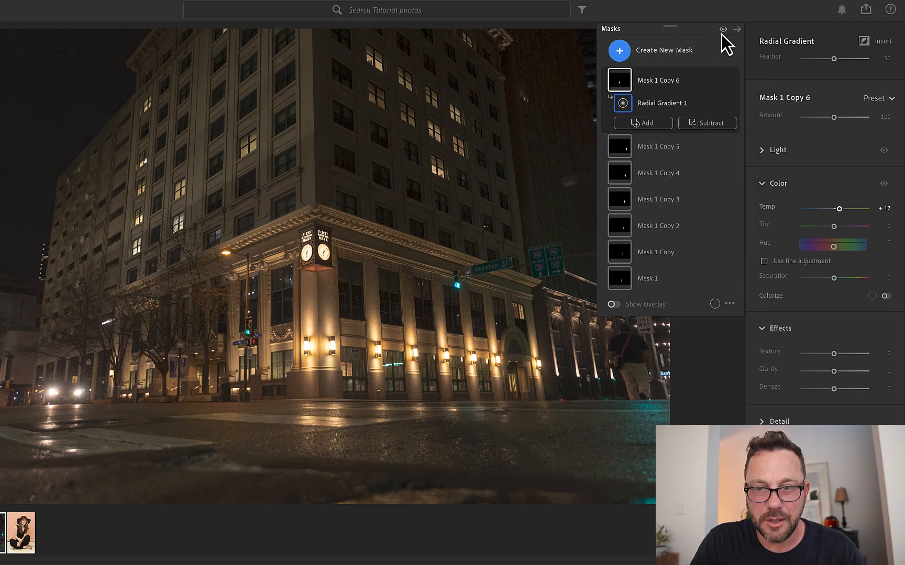
click(721, 34)
click(720, 34)
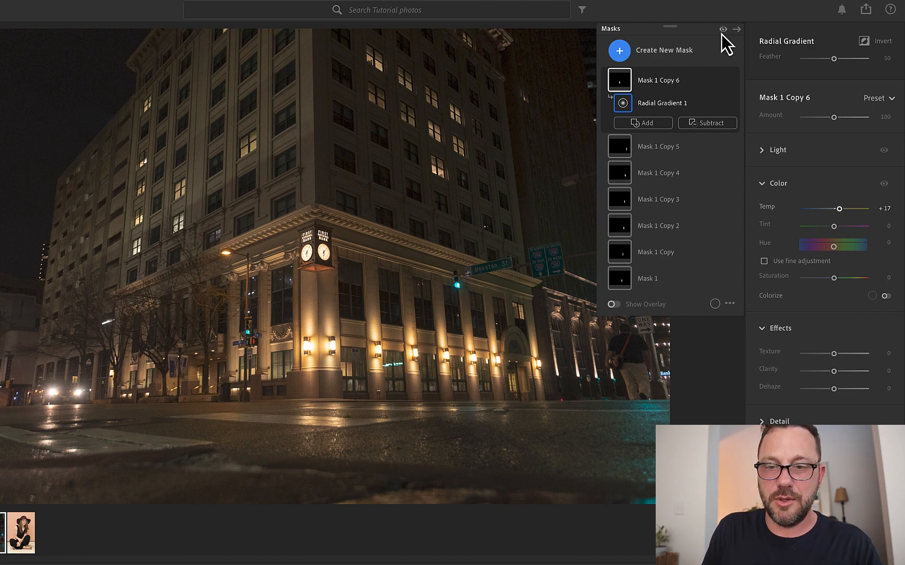
Create a tilted, elongated radial gradient mask over the car's left headlight with a feather of 65
click(621, 52)
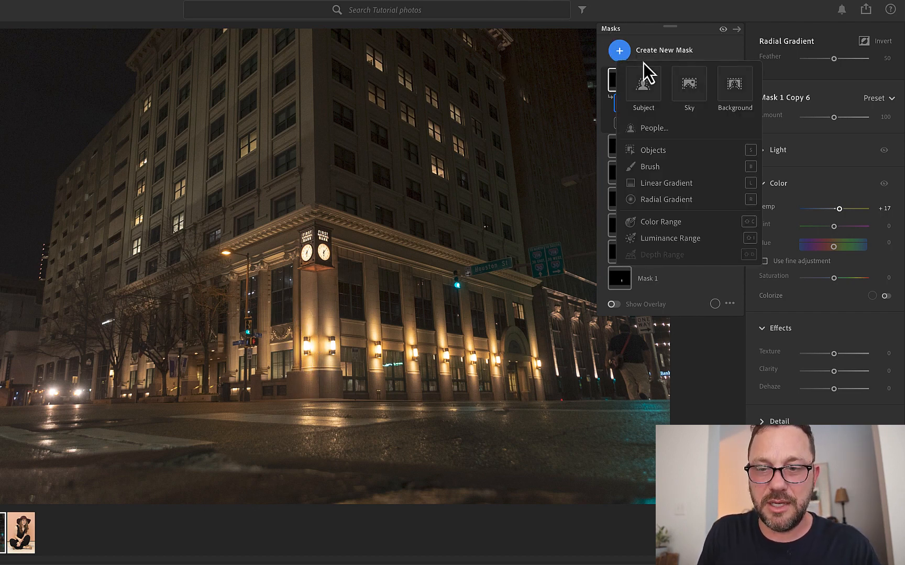
click(669, 200)
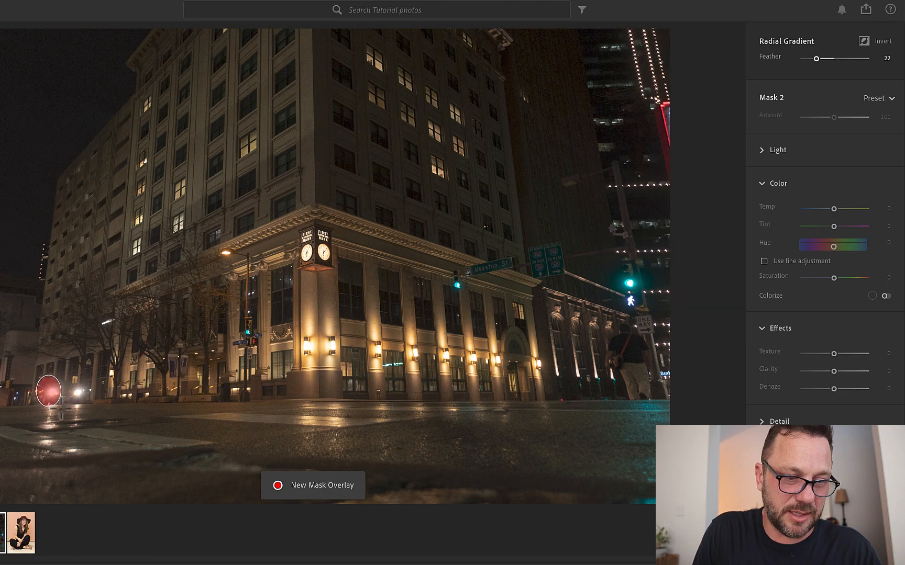
mouse_move(64, 407)
mouse_down()
mouse_move(69, 413)
mouse_move(56, 384)
mouse_move(75, 400)
mouse_move(39, 393)
mouse_move(48, 434)
mouse_up()
drag(52, 390, 54, 402)
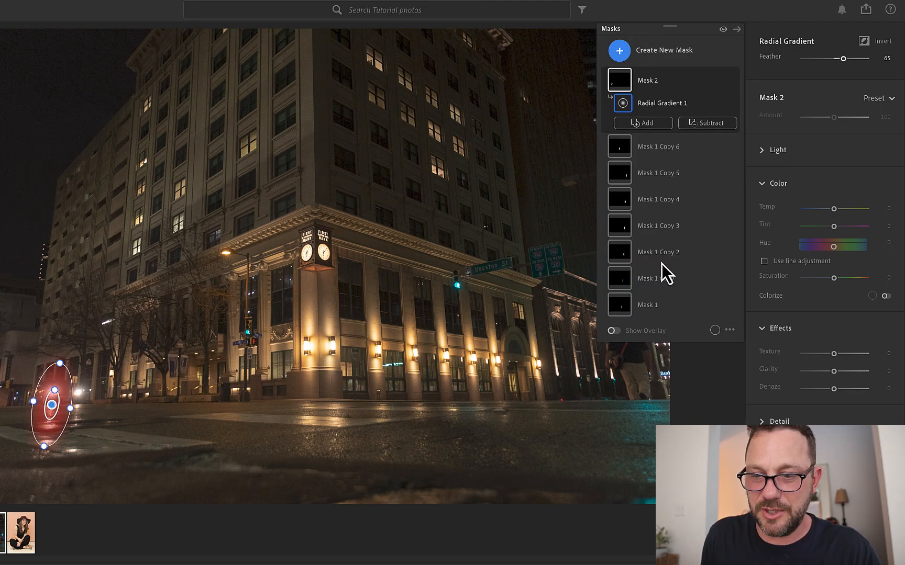
Warm the colour temperature of the headlight mask and set its exposure to +1.20
drag(836, 210, 843, 184)
click(765, 153)
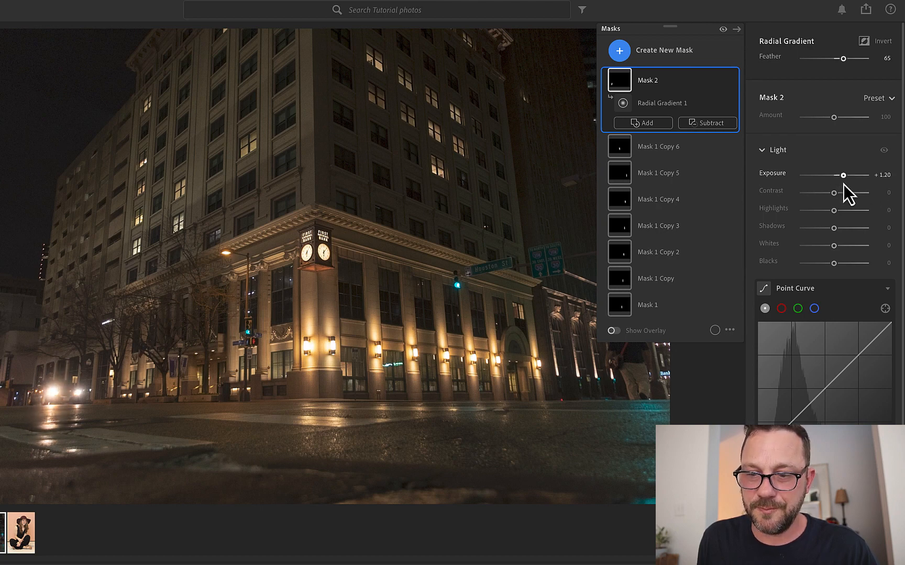
click(765, 151)
click(764, 182)
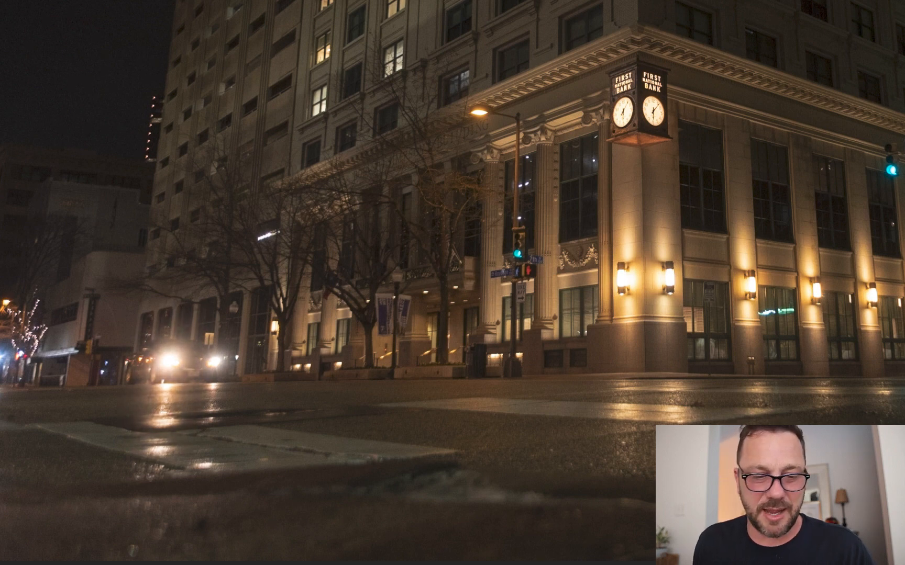
Duplicate the headlight mask and place the copy over the car's other headlight
mouse_move(178, 363)
right_click(169, 398)
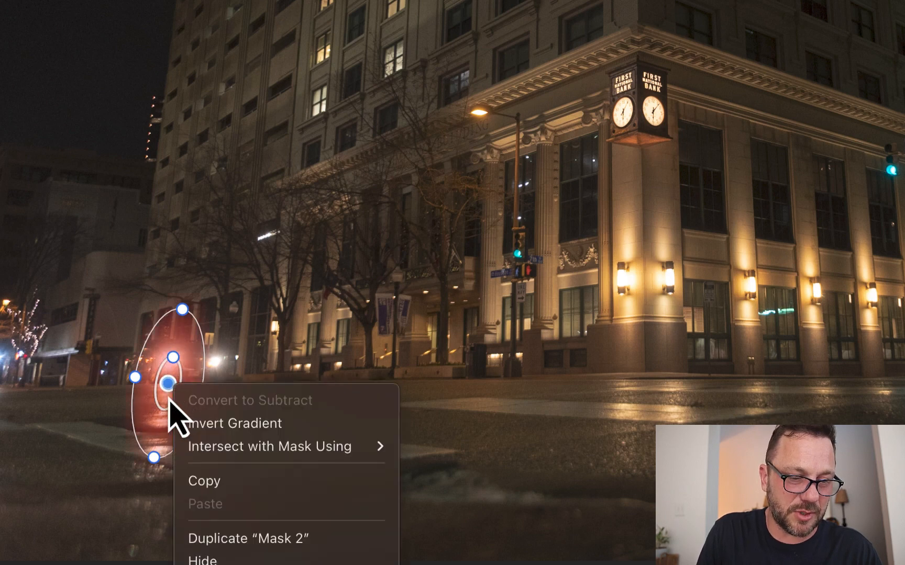
click(250, 538)
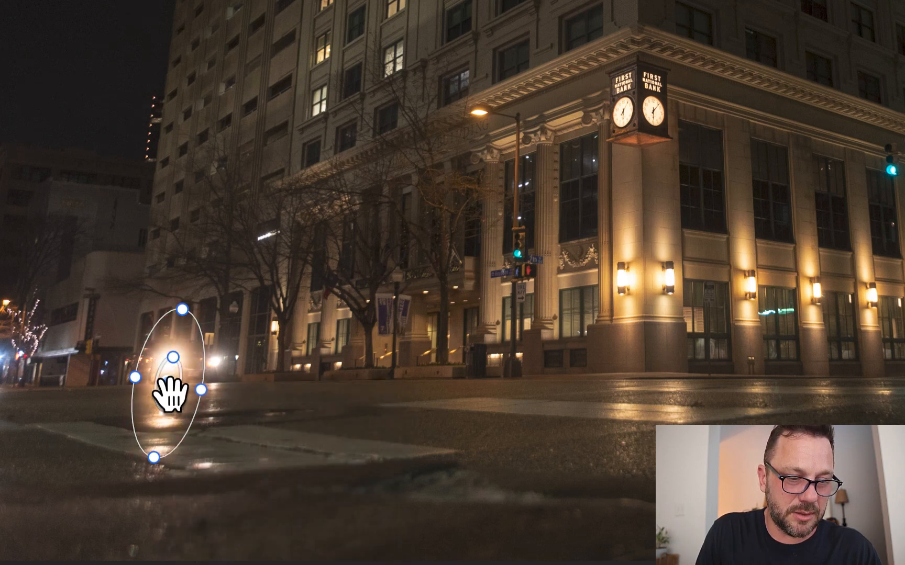
drag(174, 396, 218, 400)
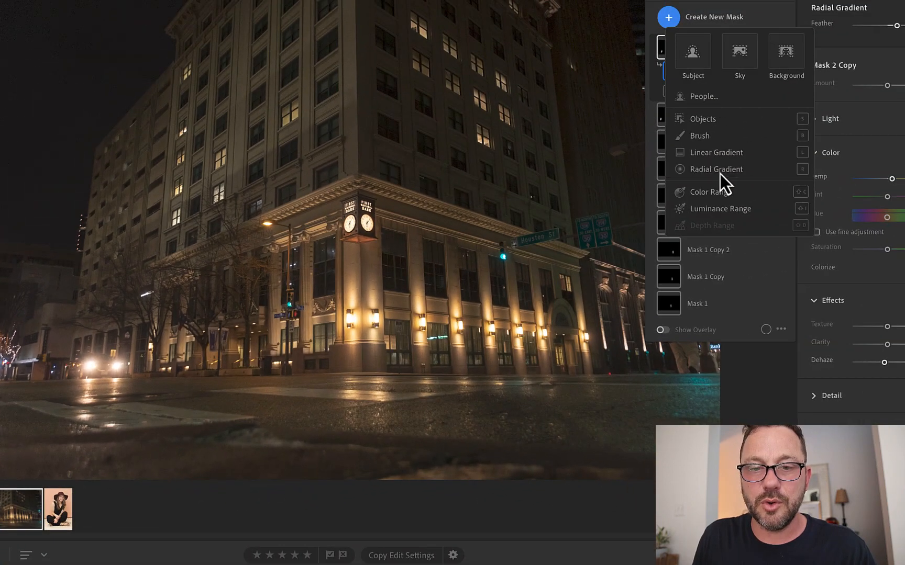
Create a small oval radial gradient mask over the uppermost lit window on the building's right facade and warm its colour
click(719, 173)
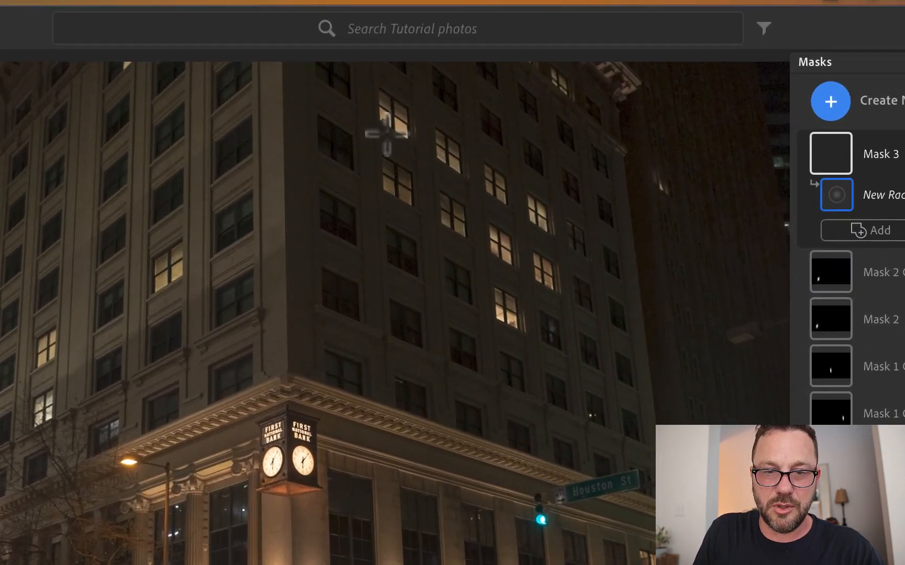
drag(393, 119, 421, 151)
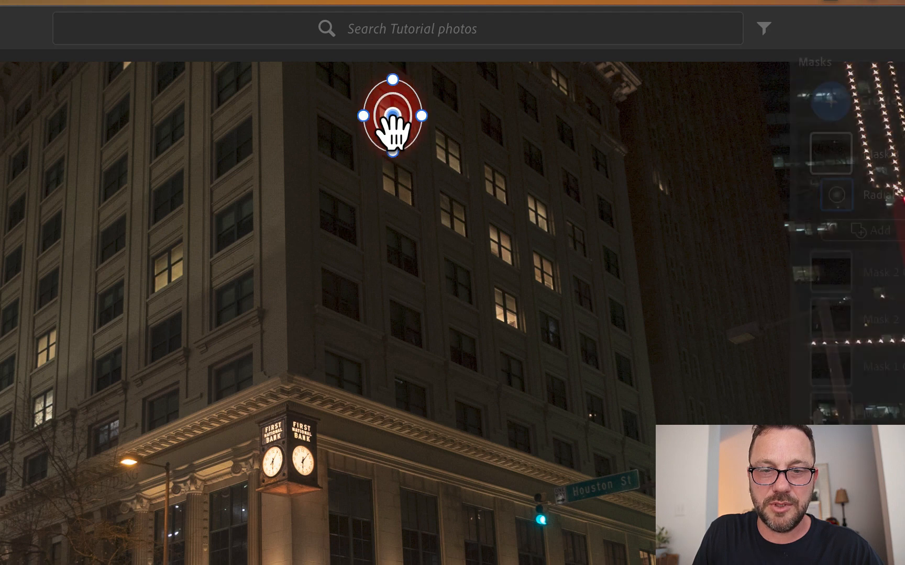
drag(395, 128, 398, 130)
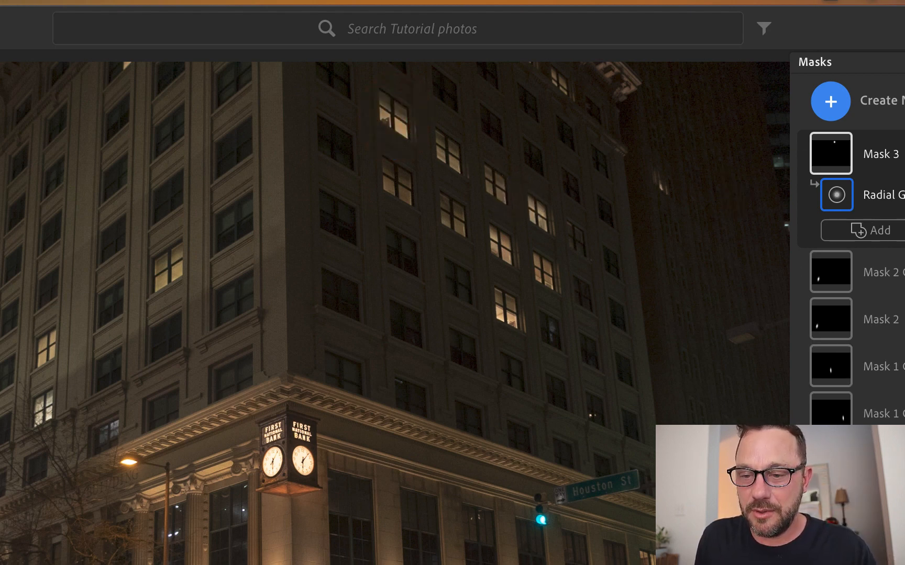
click(880, 154)
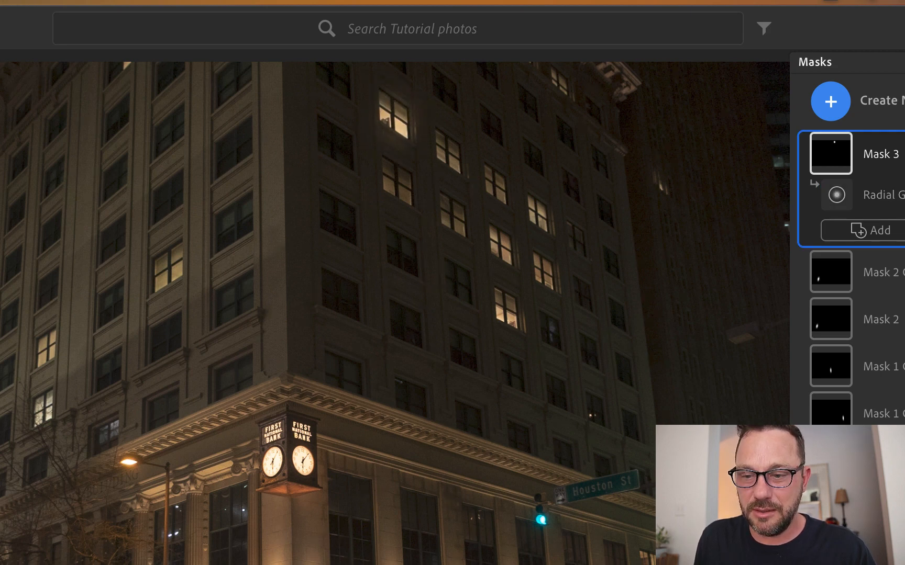
click(883, 194)
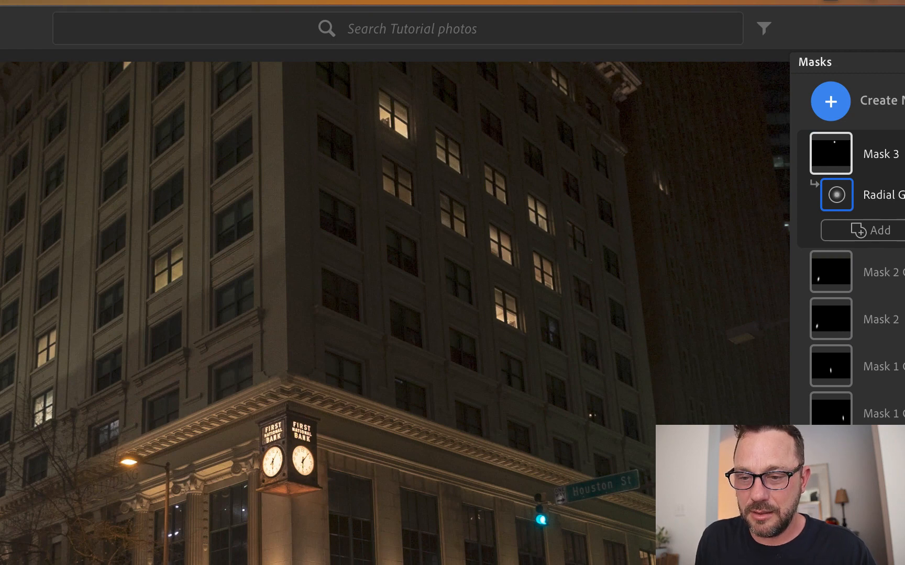
click(881, 154)
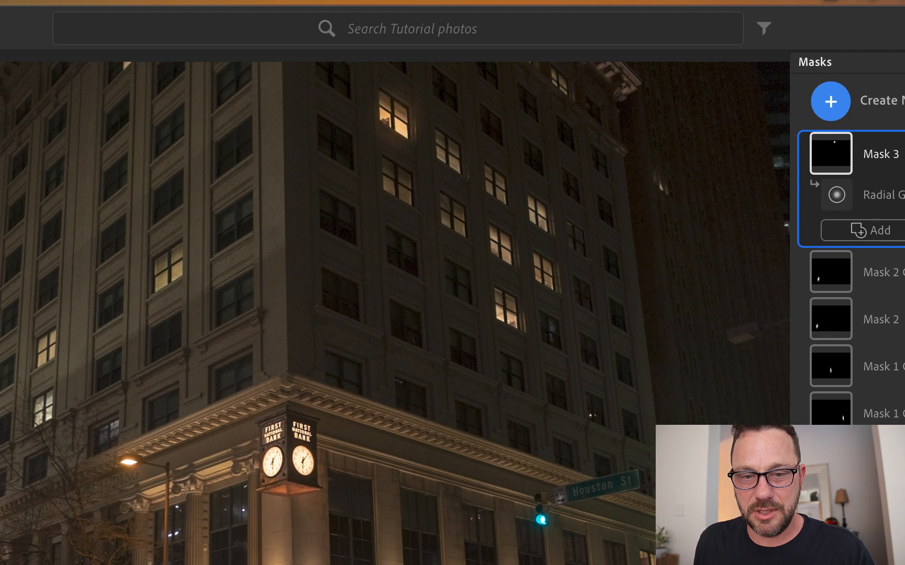
click(837, 195)
Duplicate the window mask three times and place the copies over the other lit windows in the same descending row
right_click(398, 129)
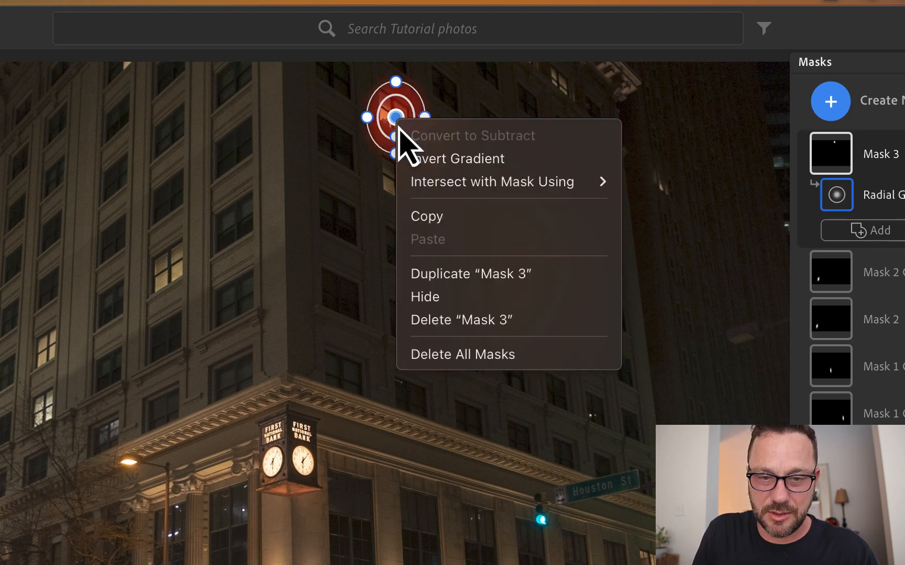
click(527, 275)
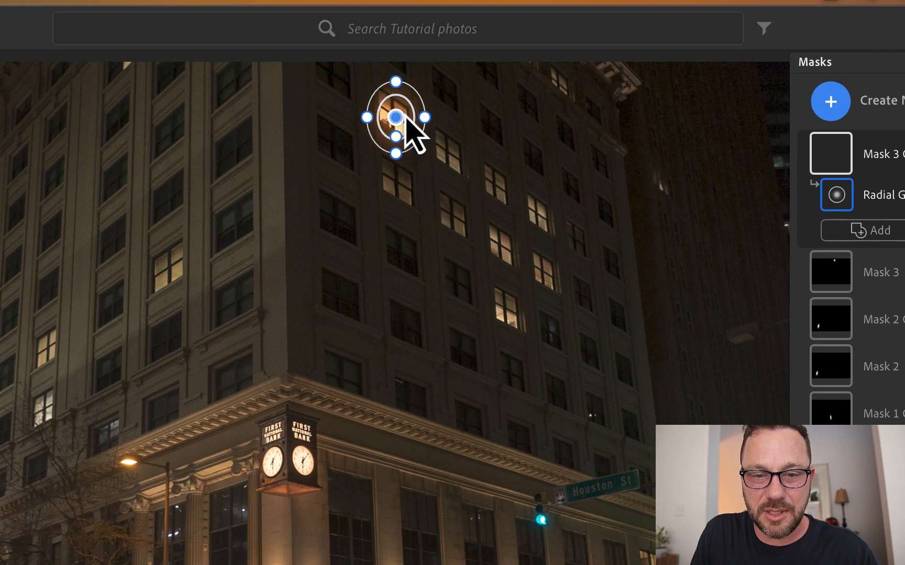
drag(447, 155, 445, 140)
right_click(452, 153)
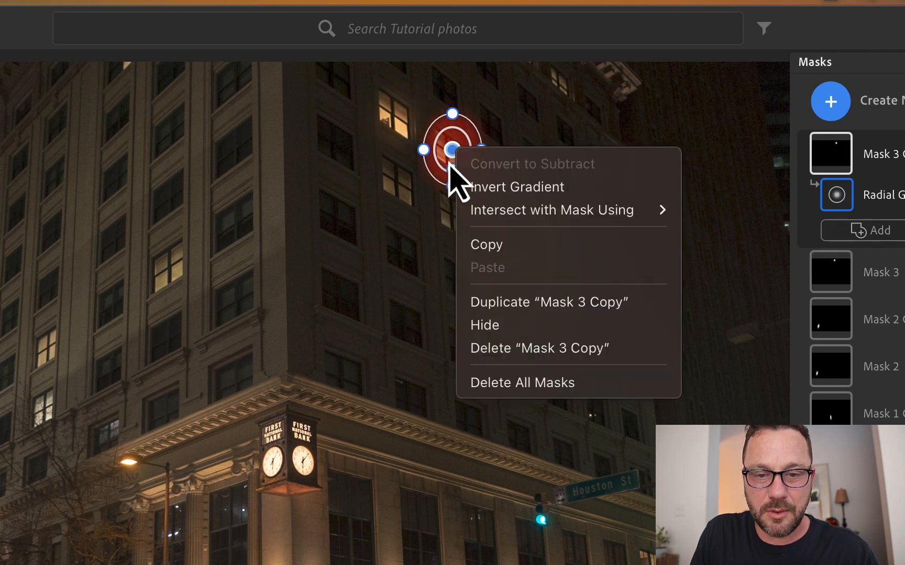
key(Escape)
drag(452, 150, 496, 187)
right_click(480, 187)
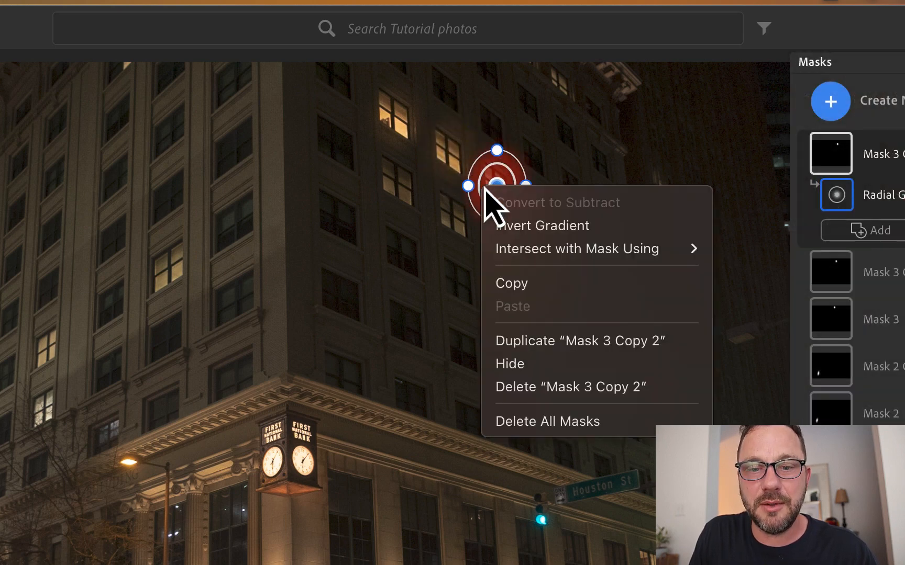
click(576, 340)
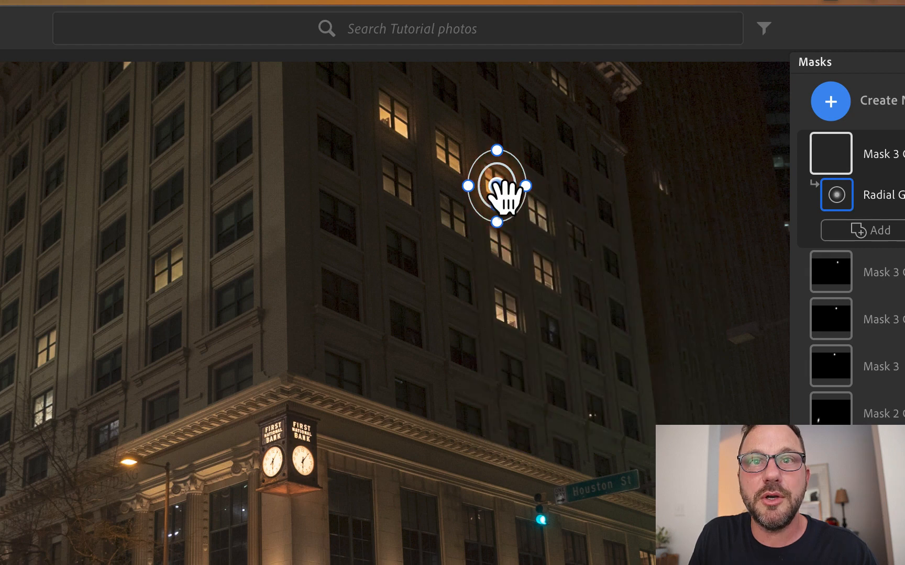
drag(522, 206, 533, 207)
Duplicate the window mask twice and place the copies over the first two lit windows of the row below
right_click(533, 207)
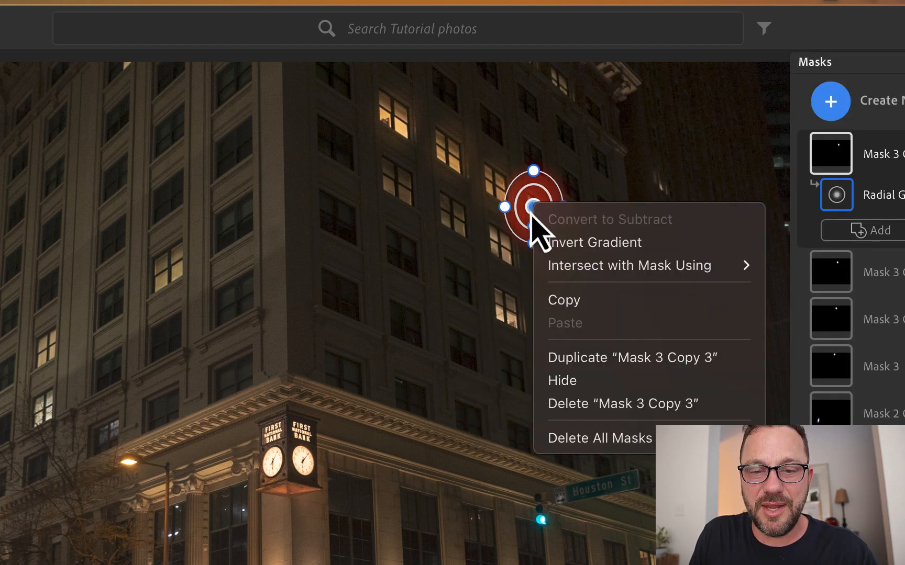
click(623, 358)
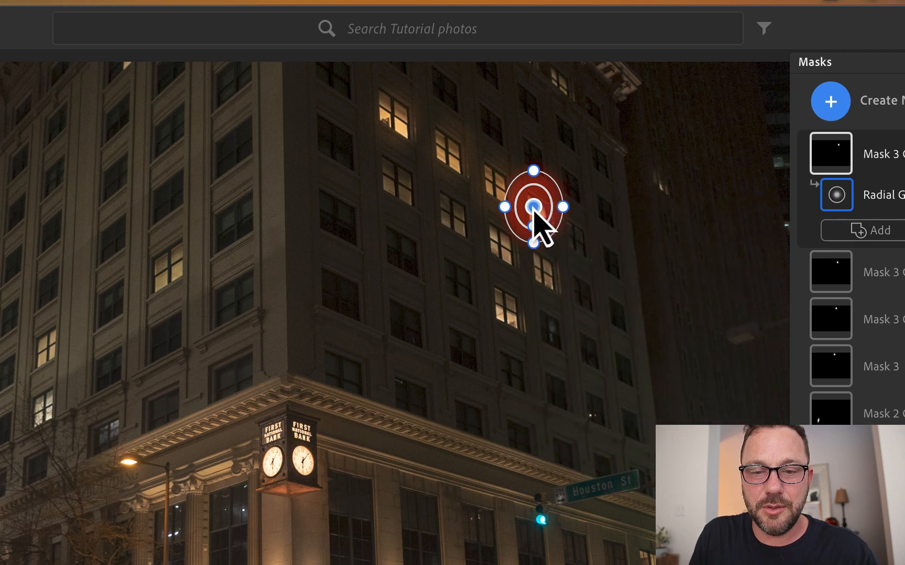
drag(410, 194, 399, 189)
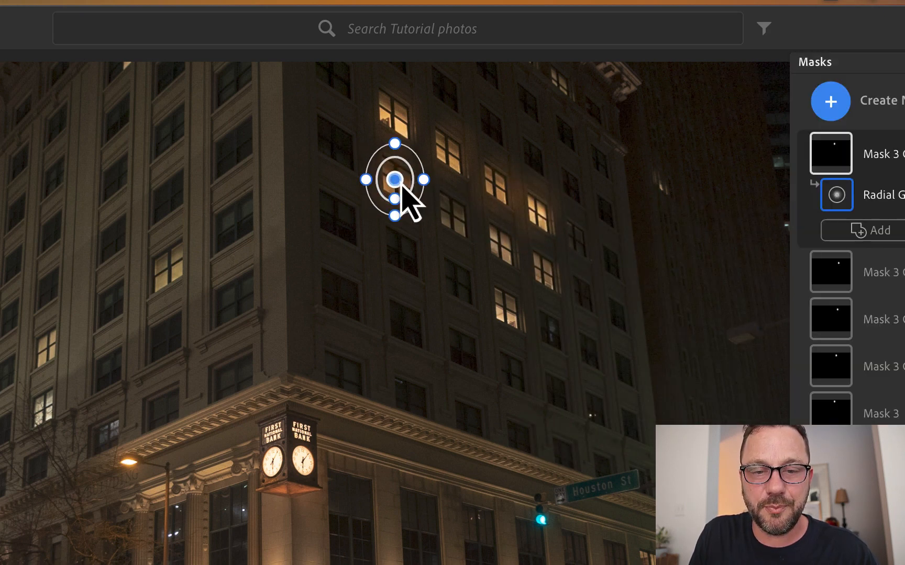
right_click(399, 178)
click(512, 329)
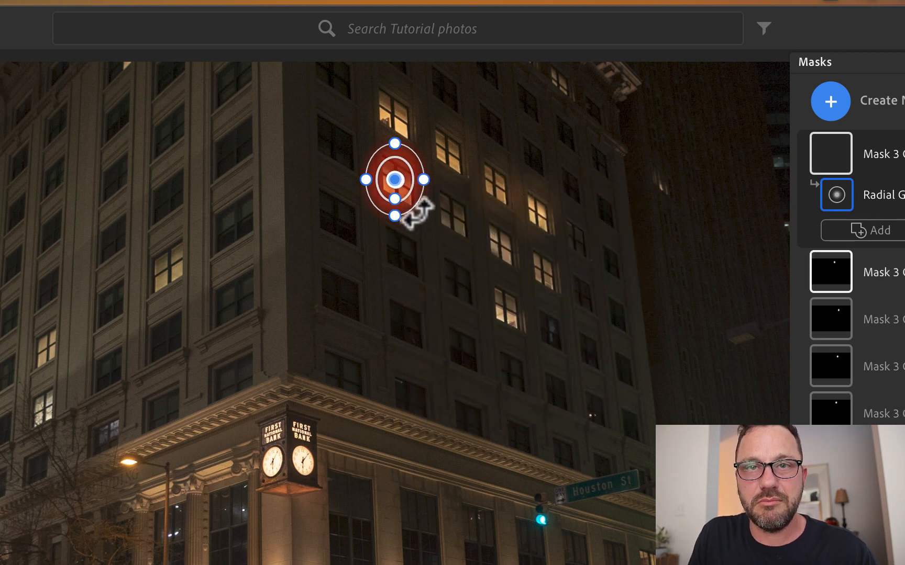
drag(394, 180, 444, 212)
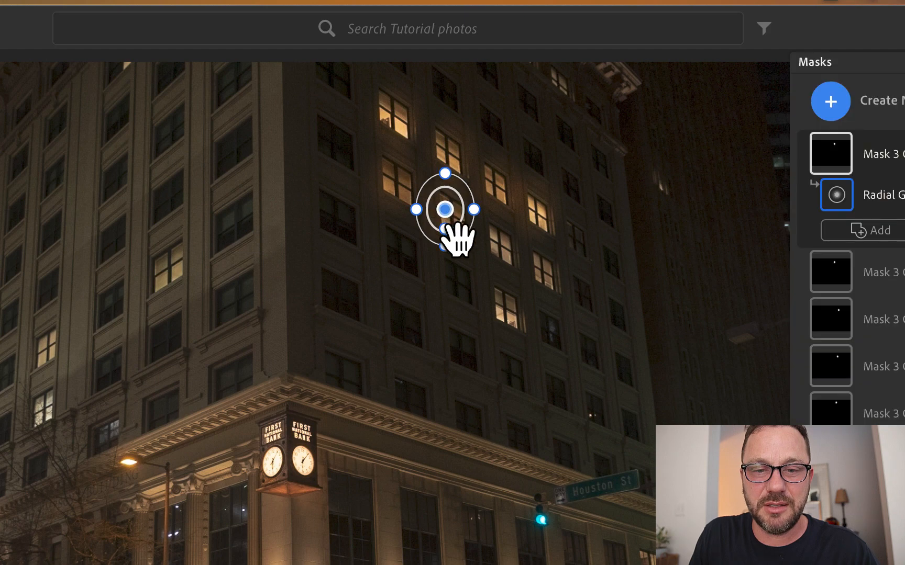
Duplicate the mask three more times and place the copies over the remaining lit windows on the right facade
right_click(443, 214)
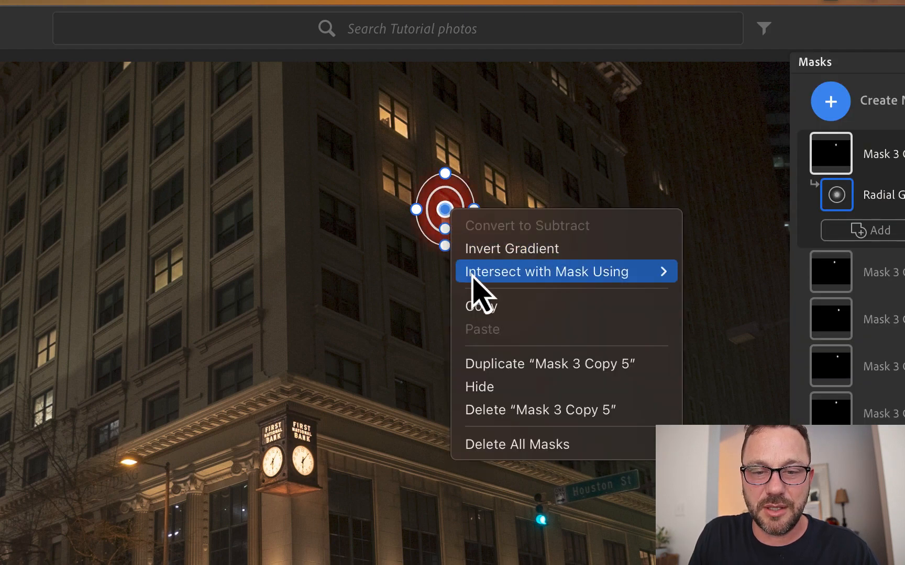
click(497, 365)
drag(445, 210, 518, 319)
right_click(503, 247)
click(556, 396)
right_click(551, 291)
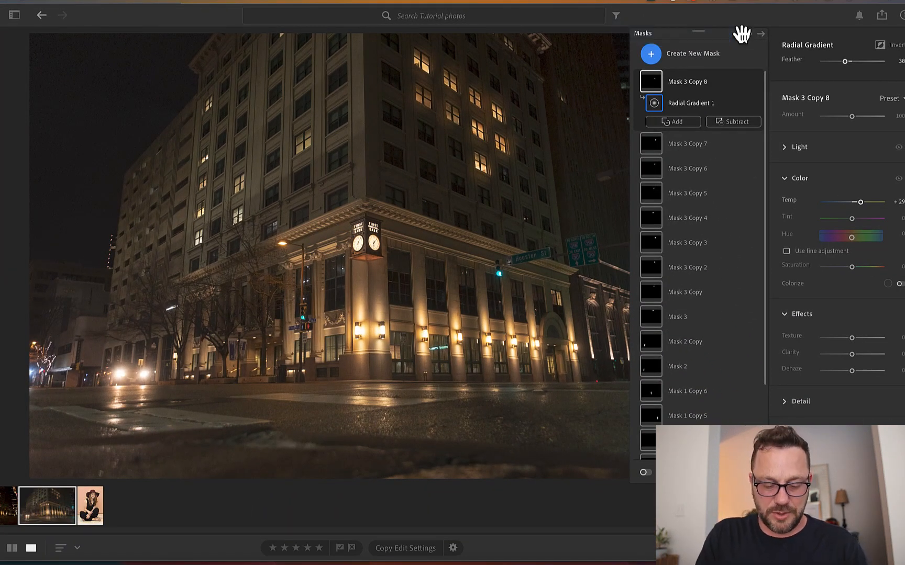
Compare the photo with all masks hidden and shown, checking the glow of the windows
click(749, 35)
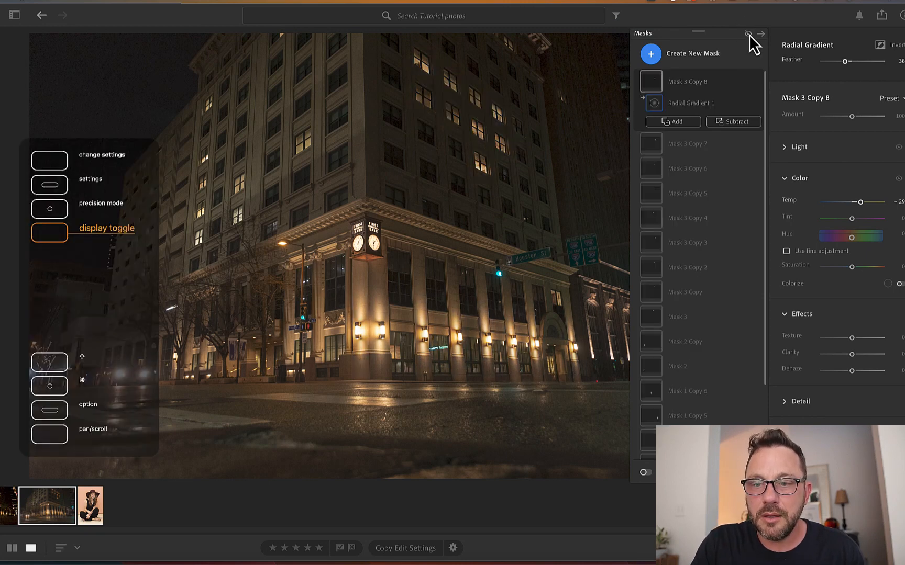
drag(748, 35, 748, 35)
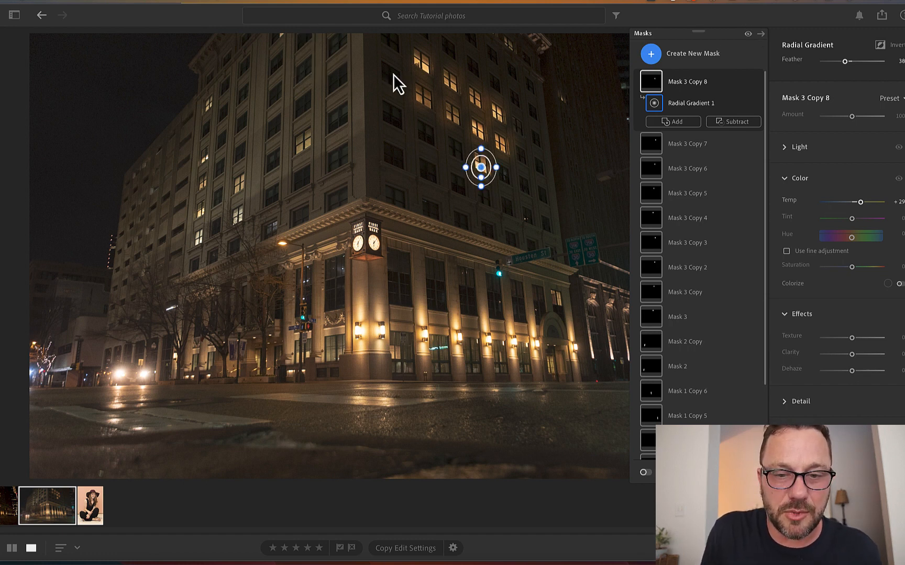
Duplicate the window mask and place the copy over the lit window nearest the corner on the building's left facade
right_click(479, 175)
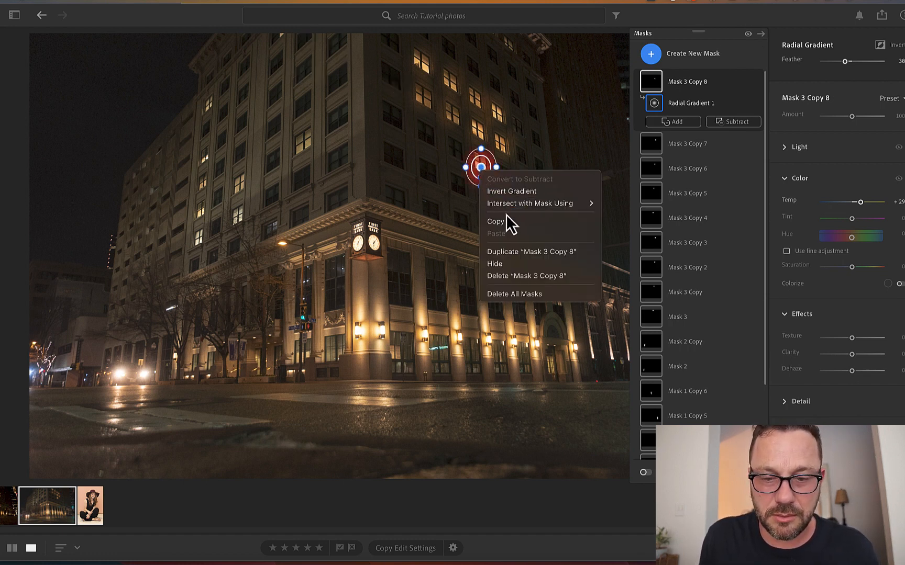
click(511, 252)
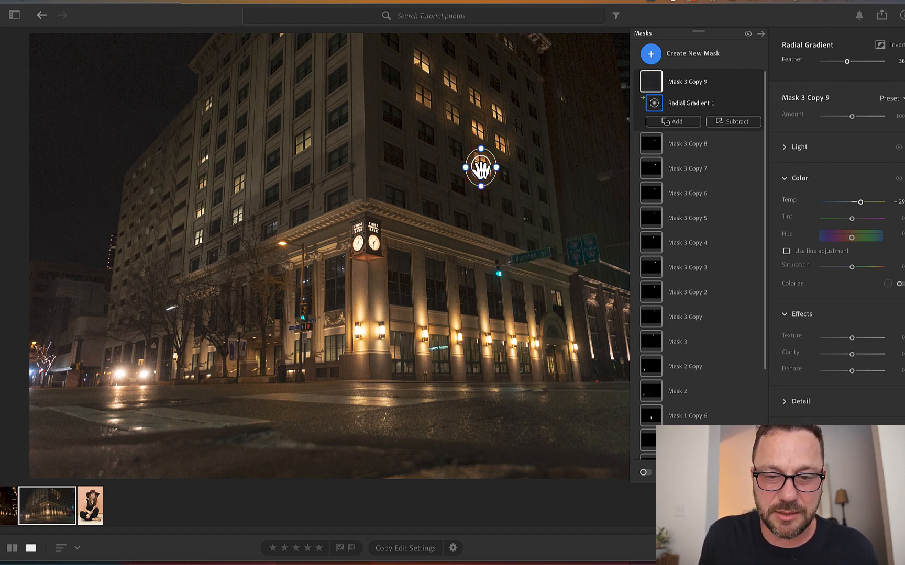
drag(286, 192, 298, 148)
right_click(299, 146)
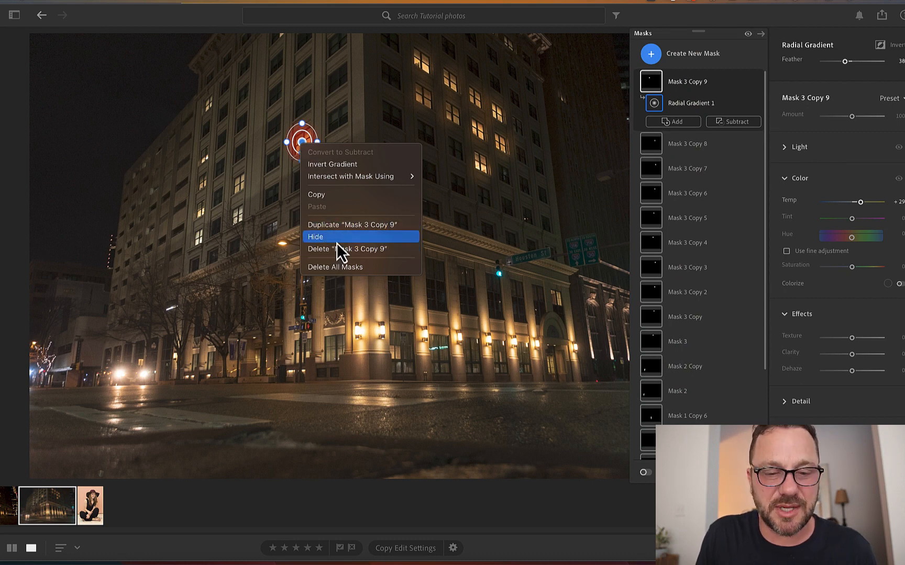
click(344, 225)
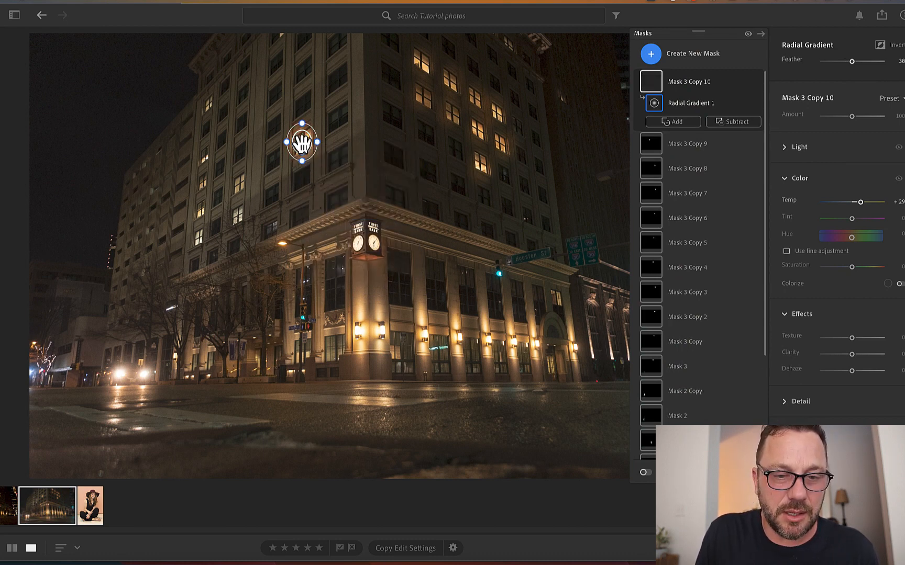
drag(248, 184, 240, 188)
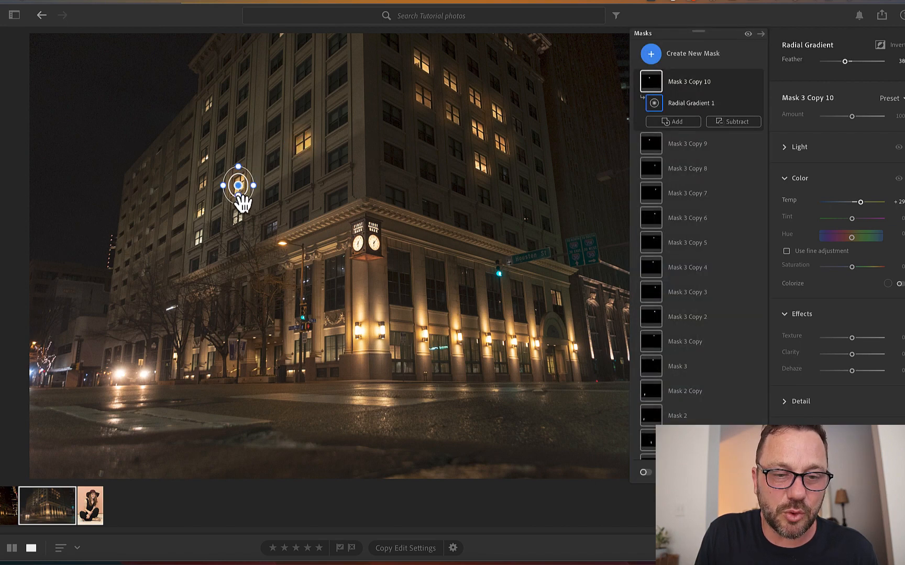
right_click(240, 188)
mouse_move(278, 211)
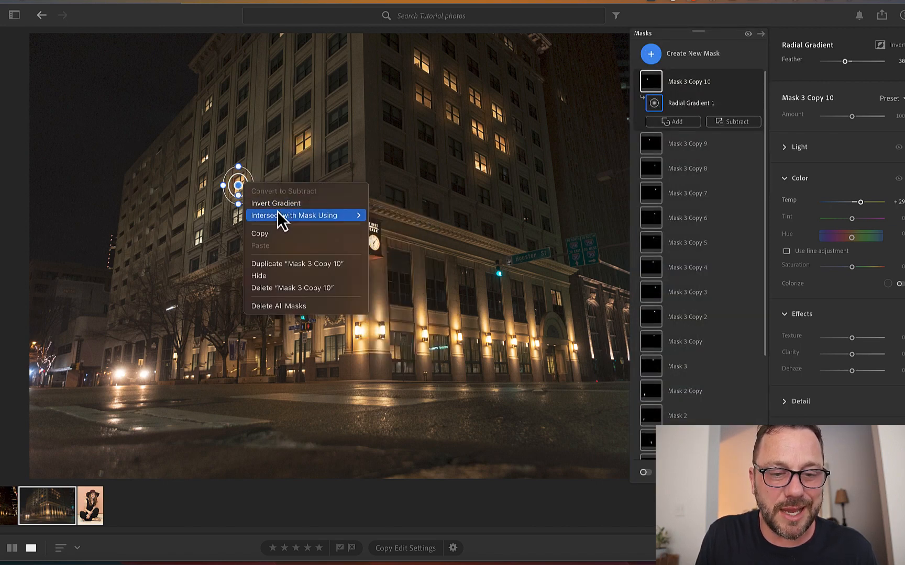
click(277, 287)
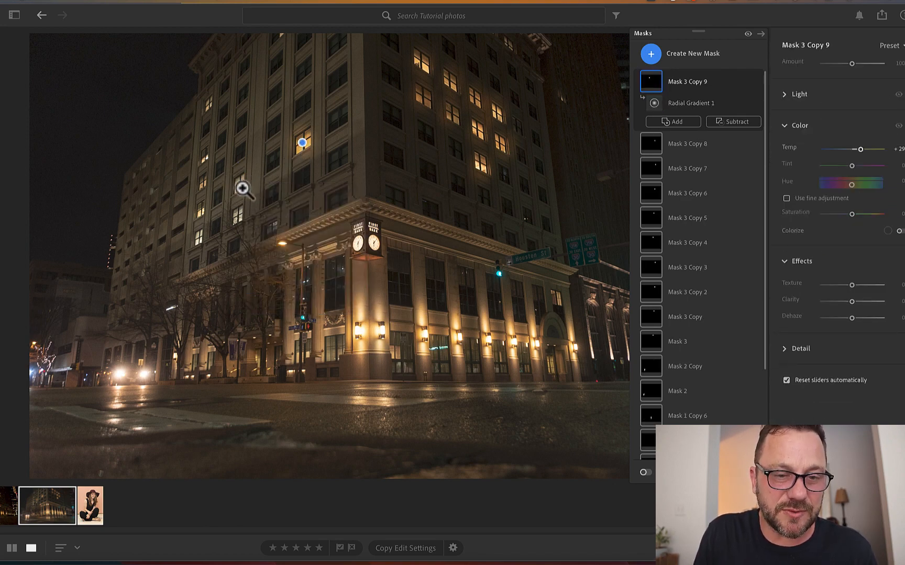
Duplicate the left-facade window mask twice and place the copies over the two vertically stacked lit windows farther from the corner
drag(304, 145, 301, 143)
right_click(301, 143)
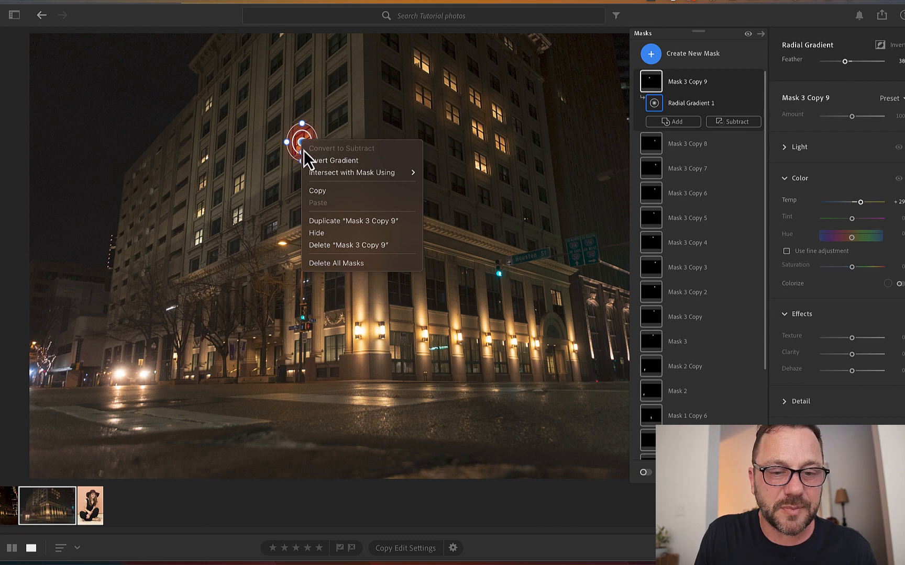
click(338, 221)
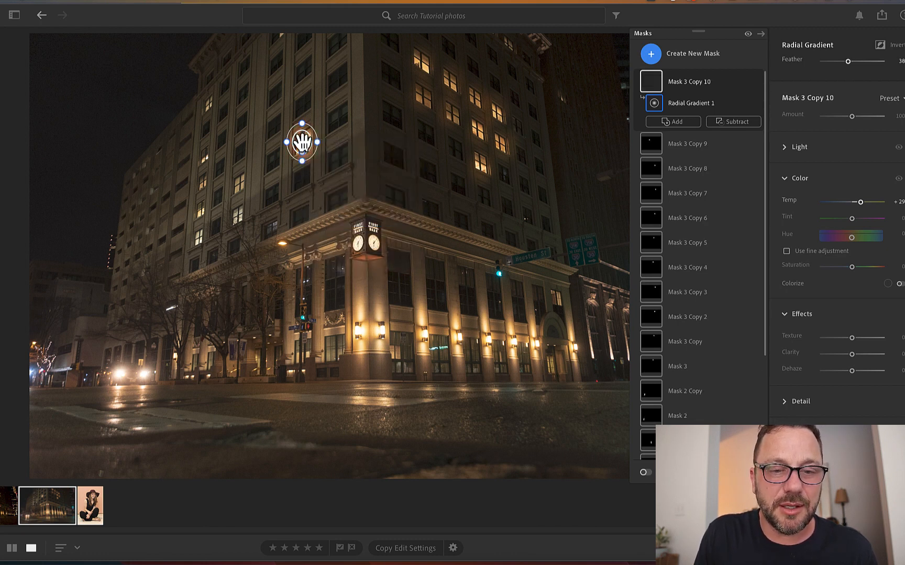
drag(295, 152, 238, 181)
right_click(239, 183)
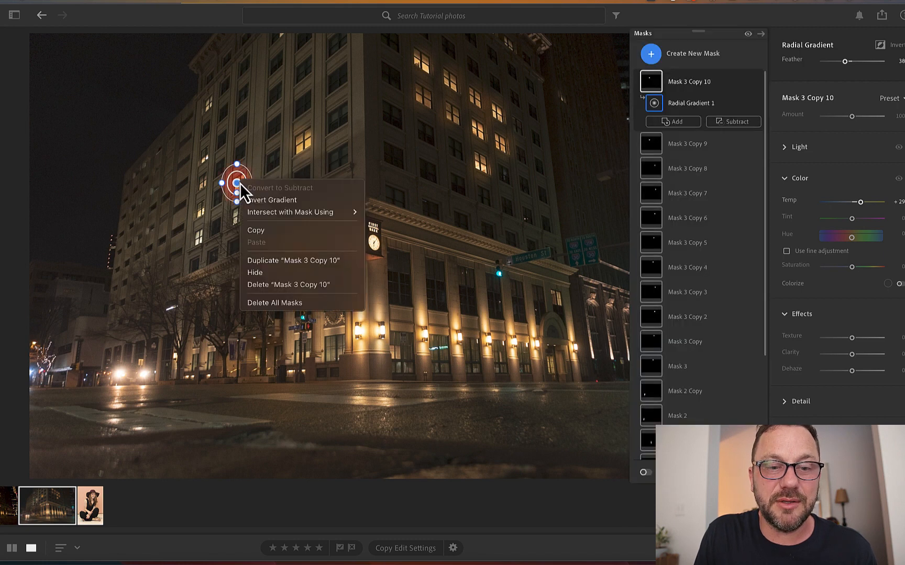
click(274, 261)
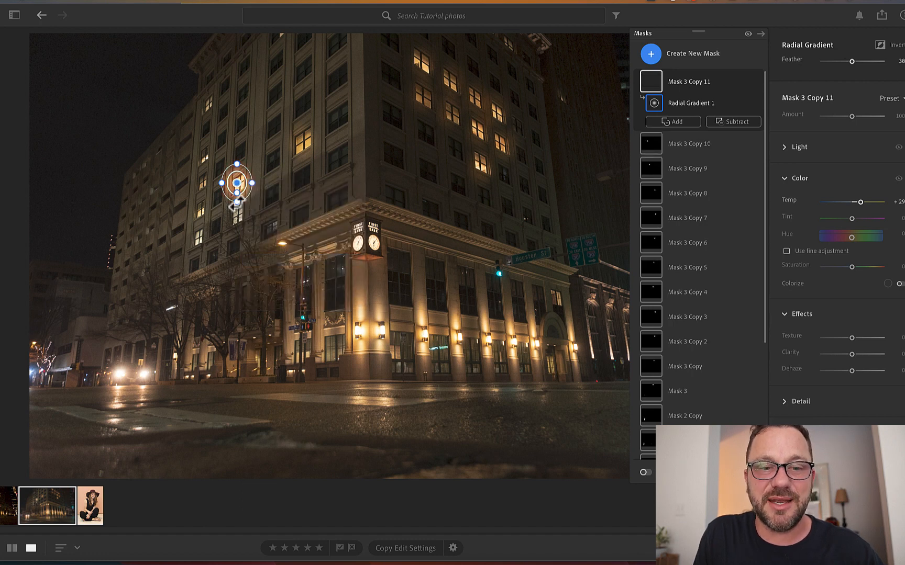
drag(238, 186, 237, 215)
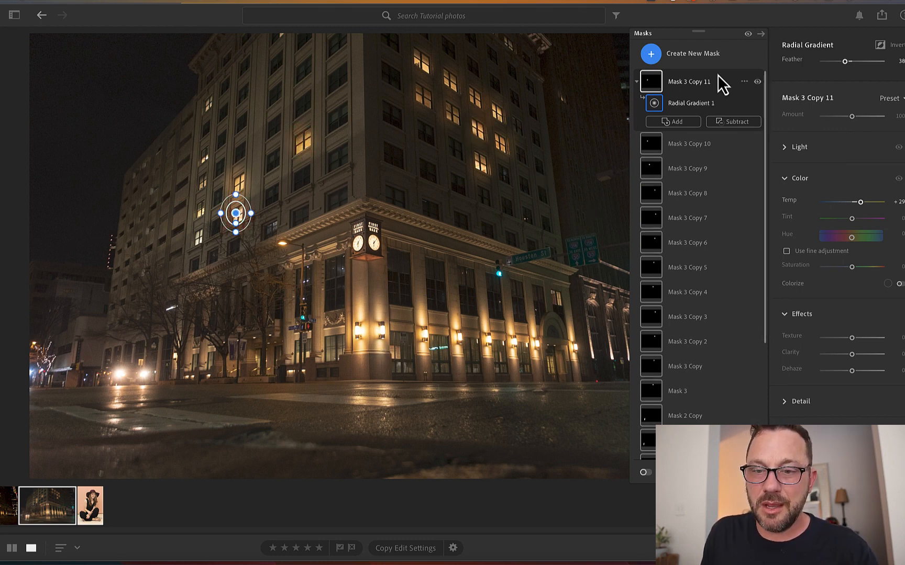
click(658, 55)
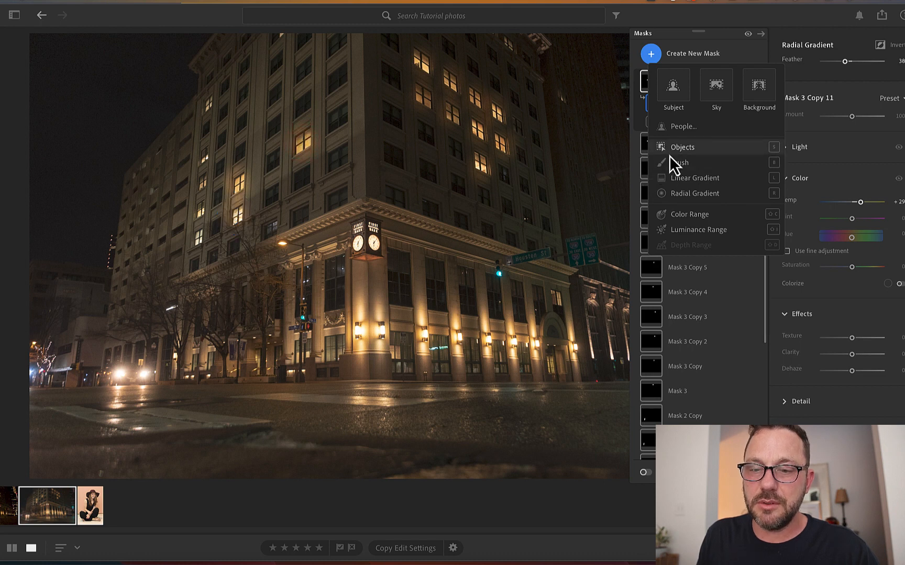
click(307, 260)
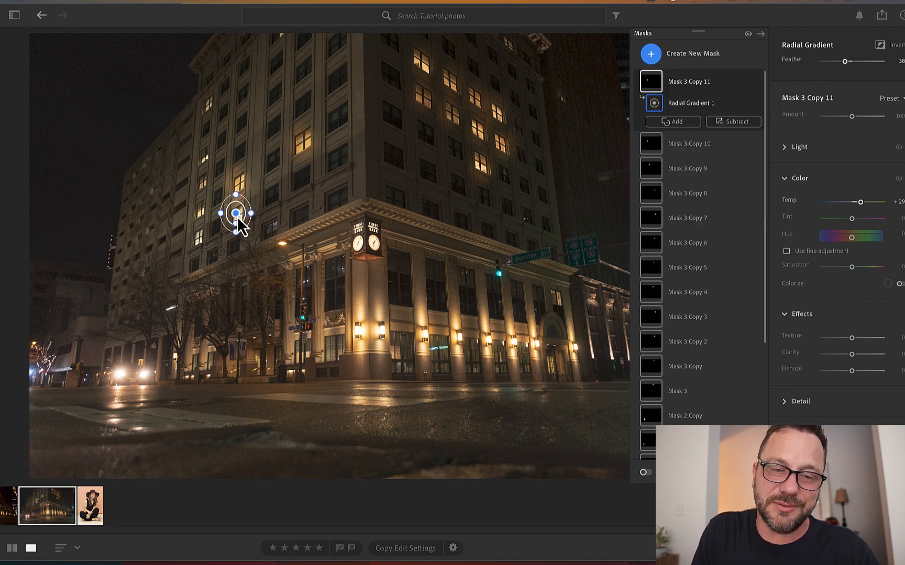
right_click(237, 217)
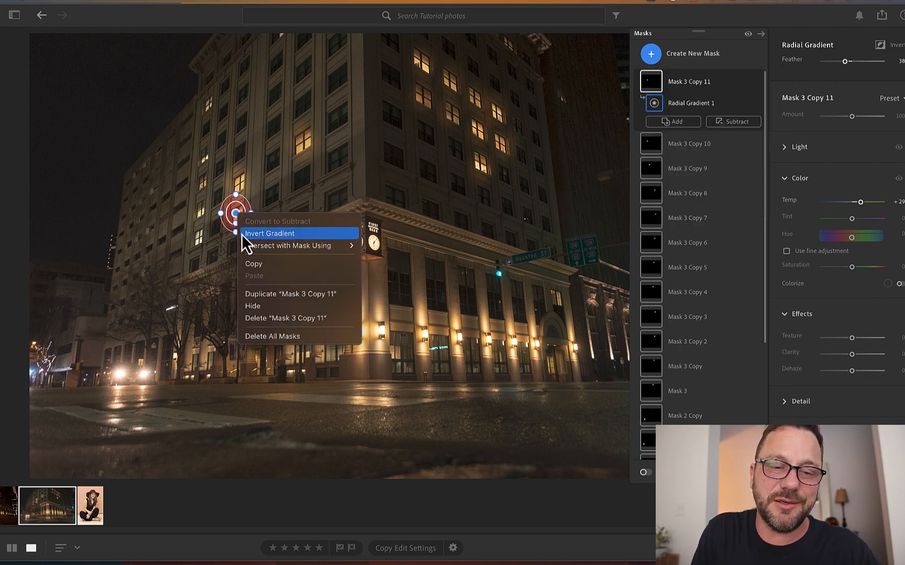
Duplicate the window mask and stretch the copy into a tall, narrow ellipse over the outermost column of lit windows on the left facade
click(269, 295)
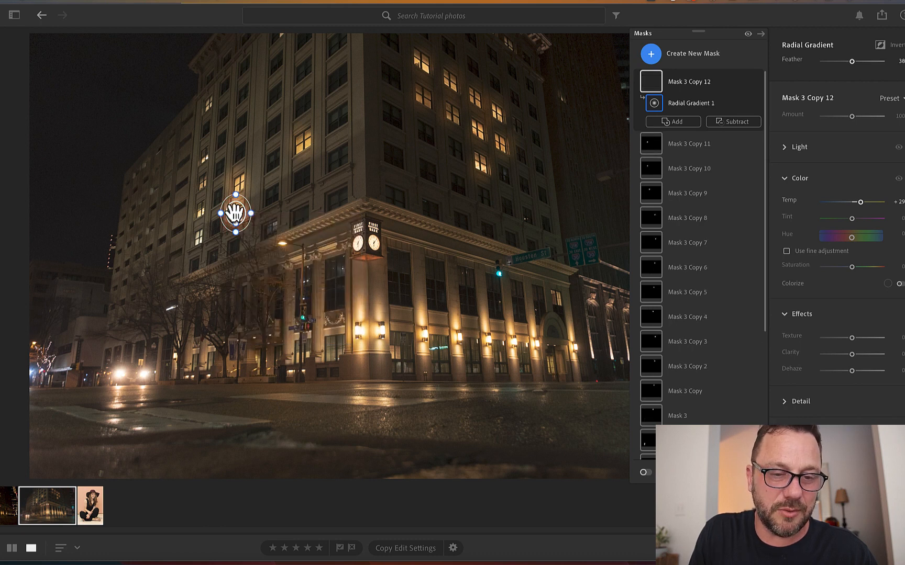
drag(198, 233, 202, 156)
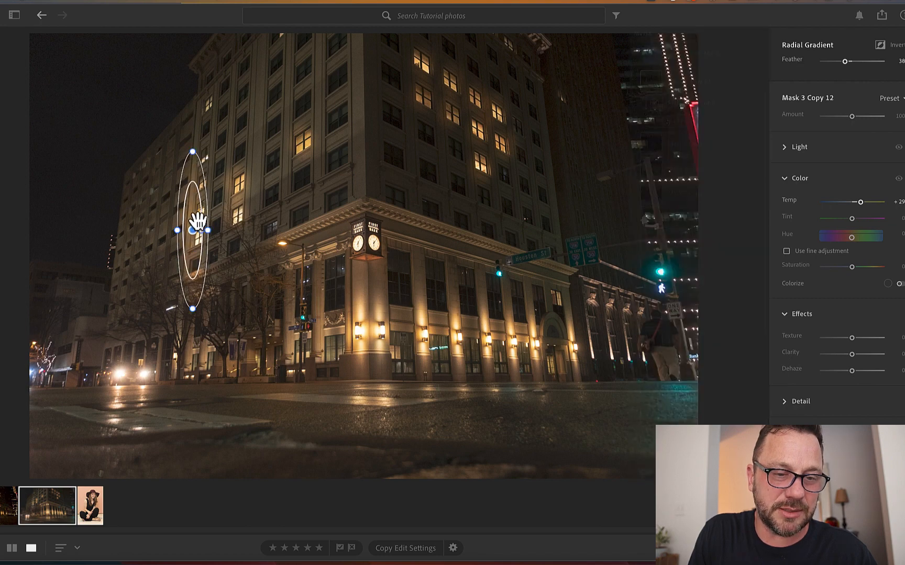
drag(196, 216, 202, 195)
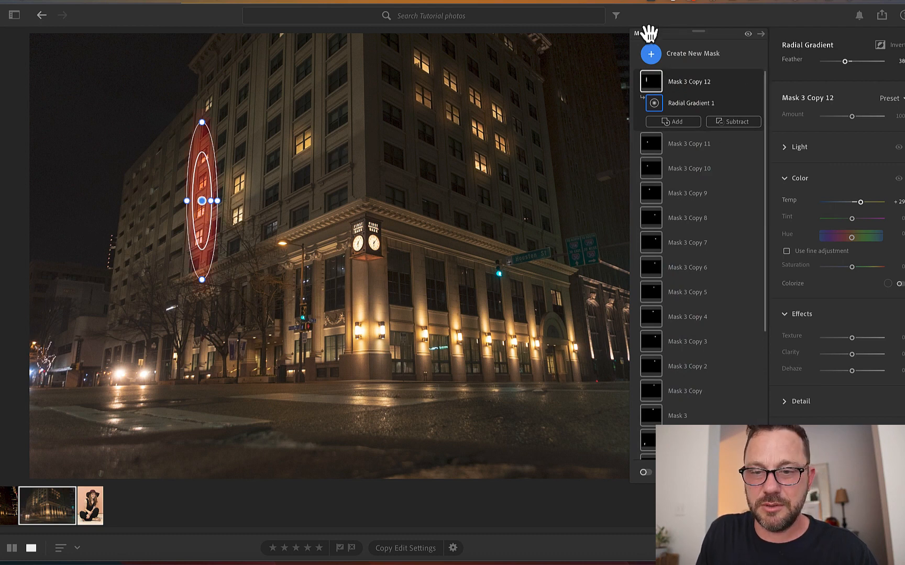
Add a radial gradient mask around the small green traffic light in front of the right facade and raise its feather to 77
click(651, 53)
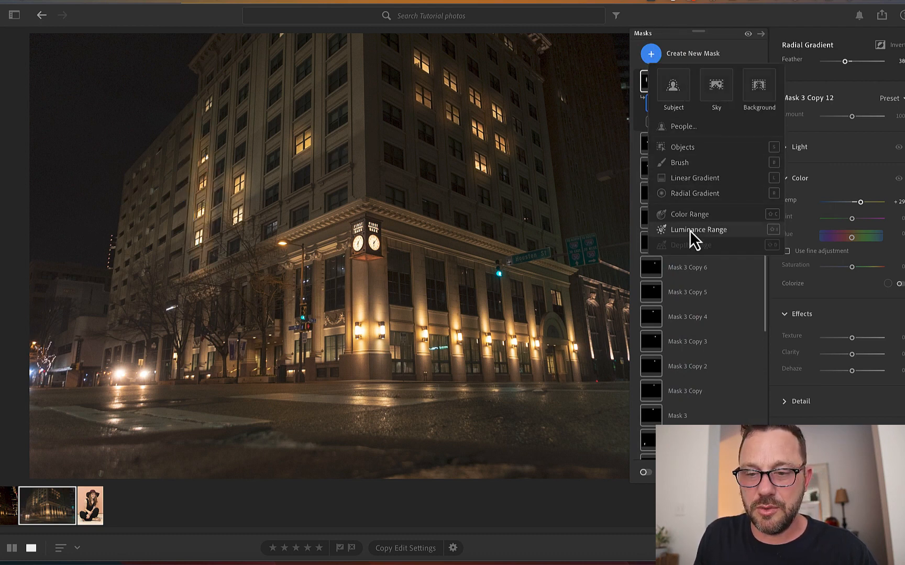
click(695, 193)
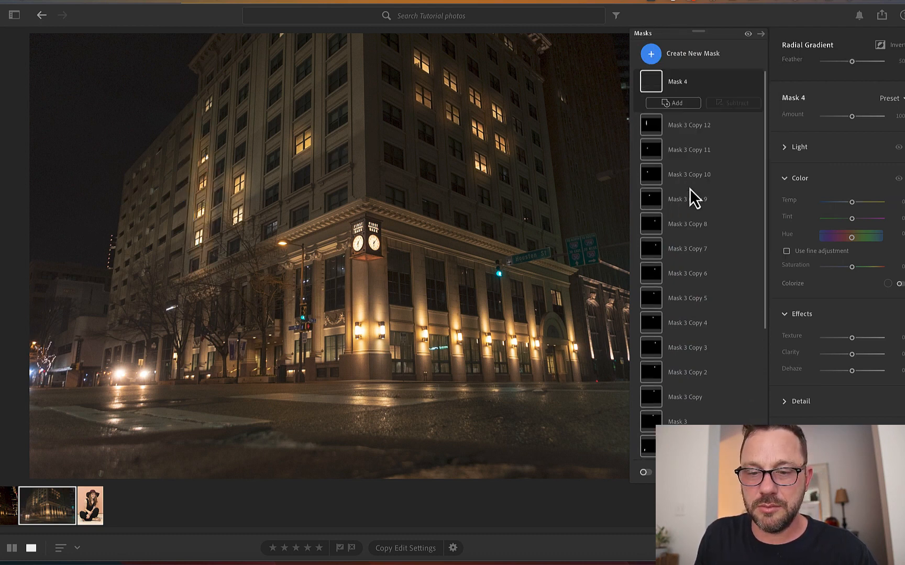
click(497, 276)
drag(498, 274, 497, 266)
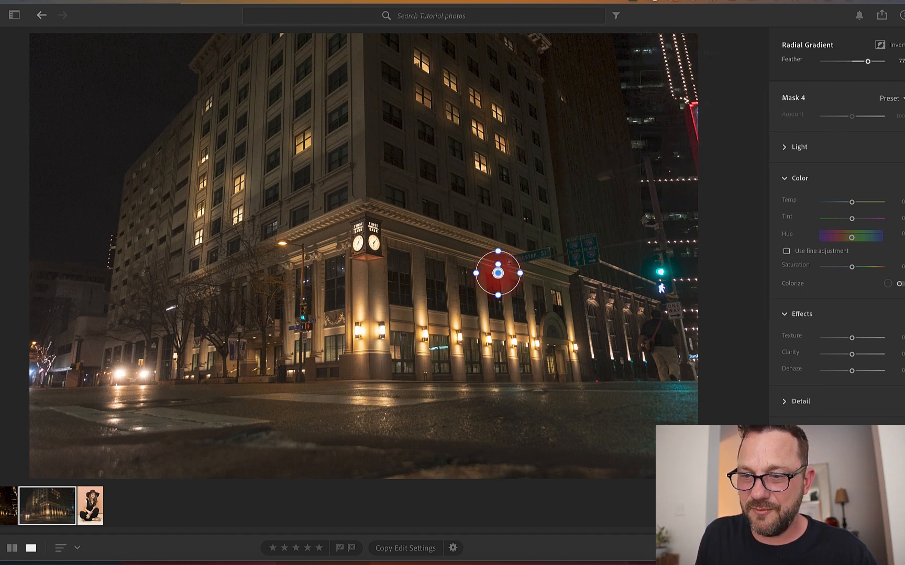
Lower the Dehaze of the traffic light mask to -30, leaving its exposure at the default
key(e)
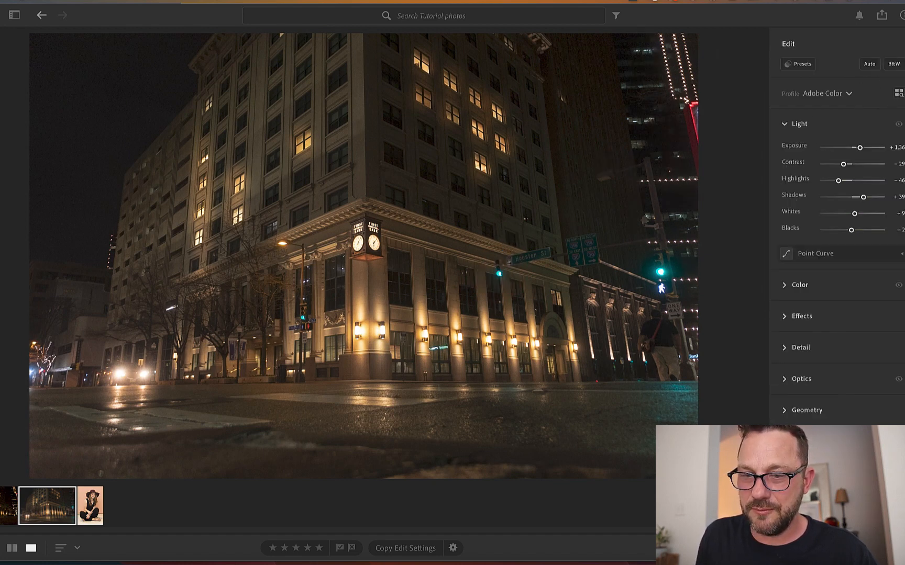
key(m)
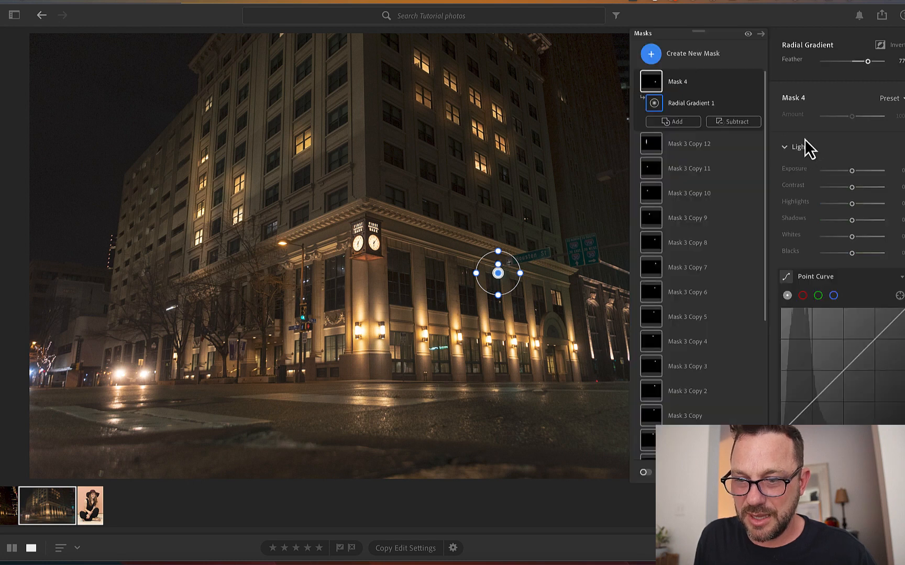
drag(852, 175, 859, 174)
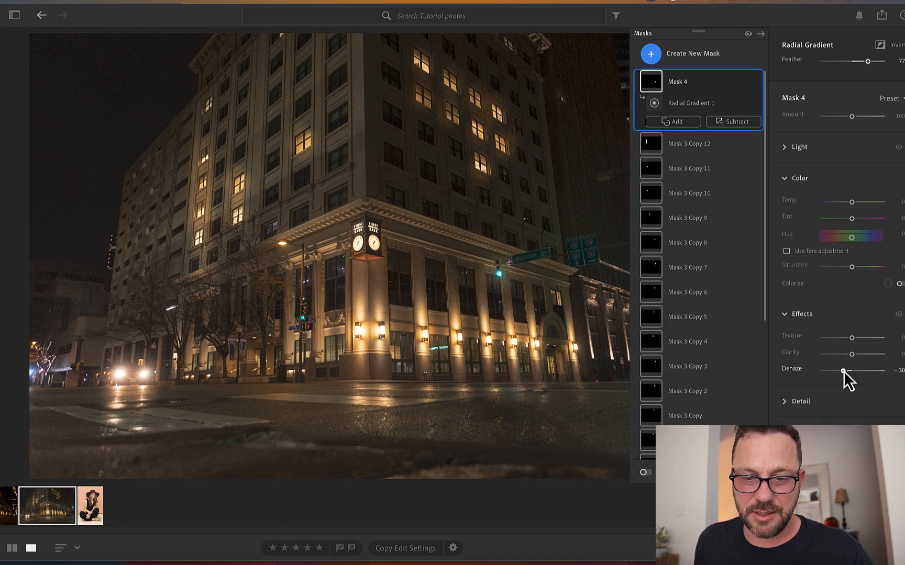
drag(843, 372, 843, 372)
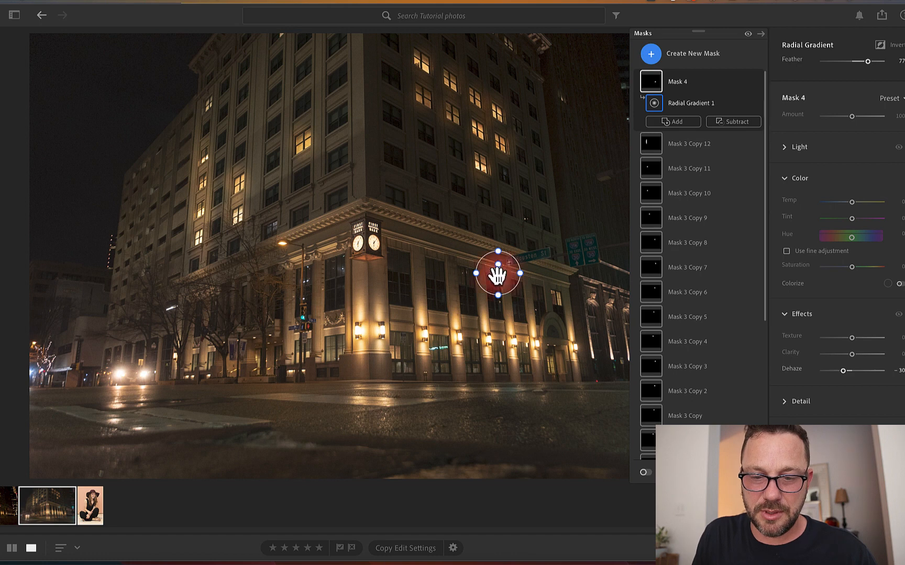
Duplicate the traffic light mask and place the copy over the larger green traffic light above the pedestrian signal
right_click(496, 273)
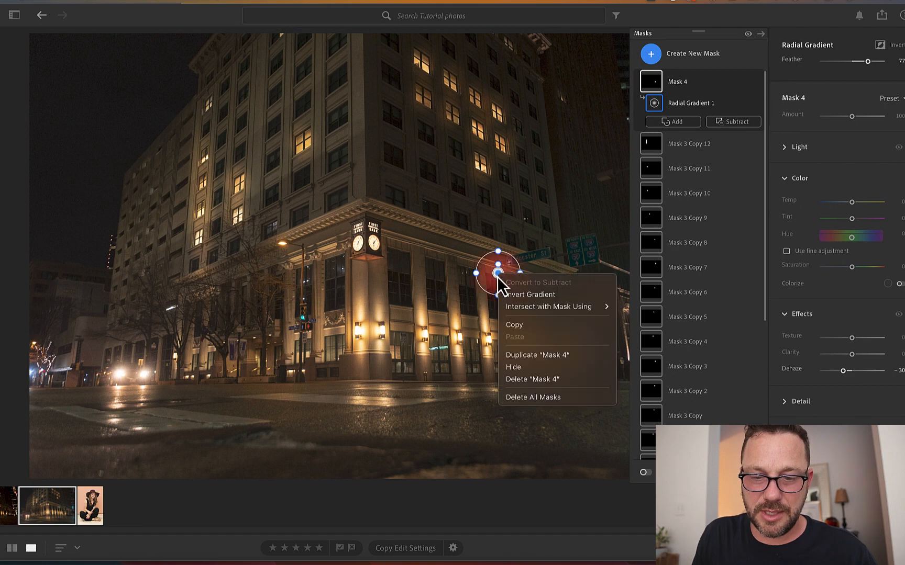
click(538, 359)
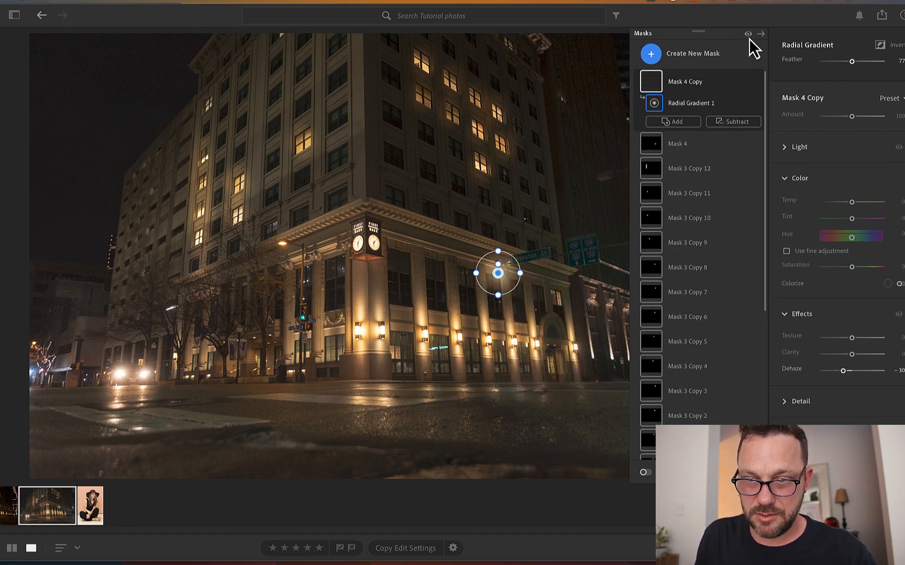
double_click(702, 36)
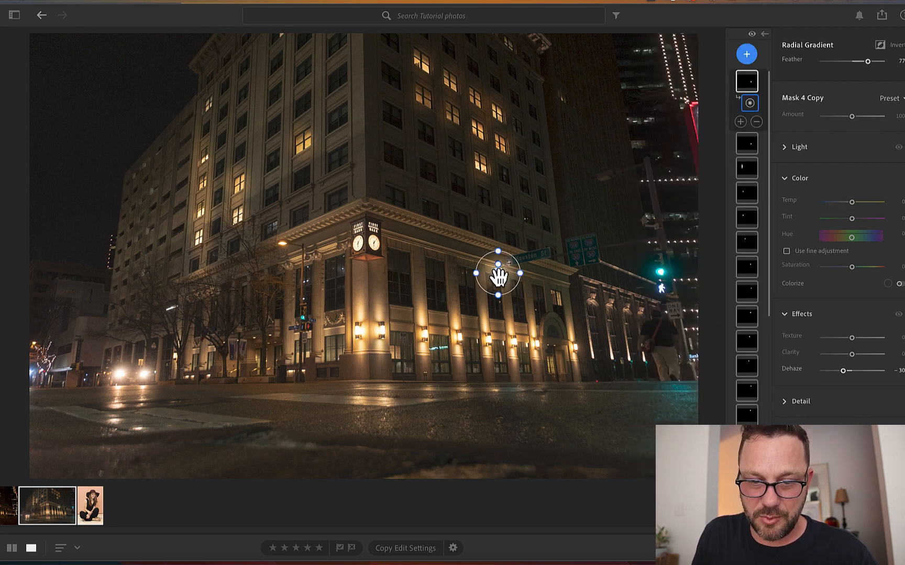
drag(498, 277, 659, 278)
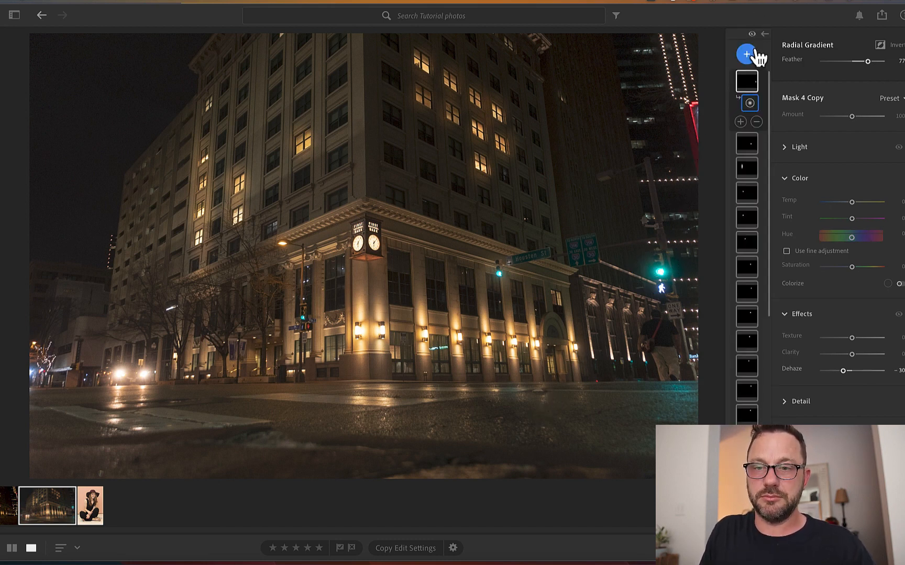
Compare the photo with all masks hidden and shown, and compare the edit with the original photo
click(752, 34)
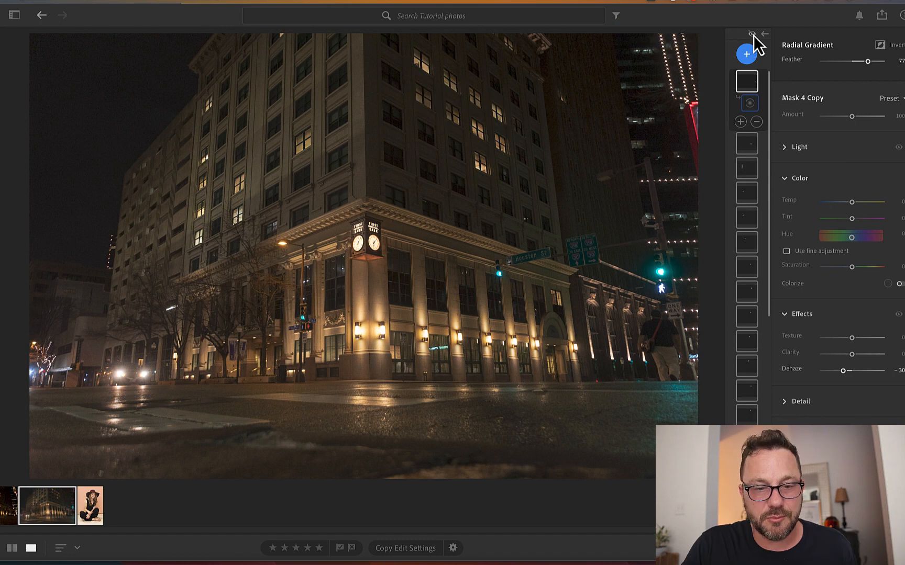
click(753, 36)
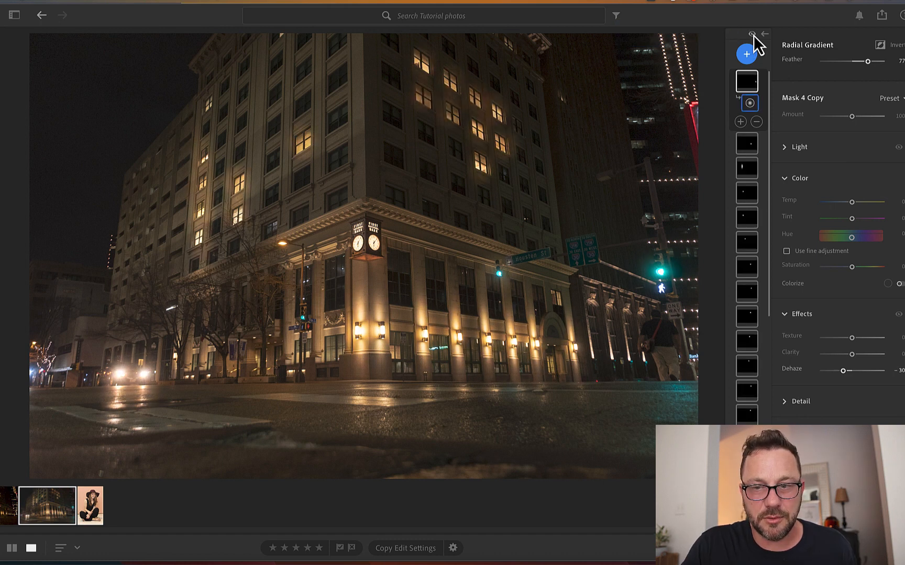
click(753, 36)
click(753, 36)
key(backslash)
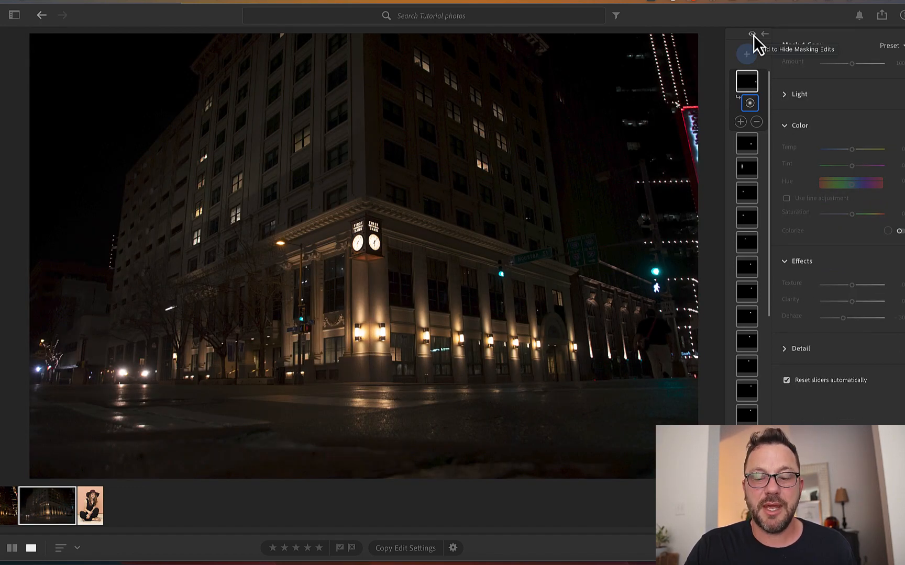
key(backslash)
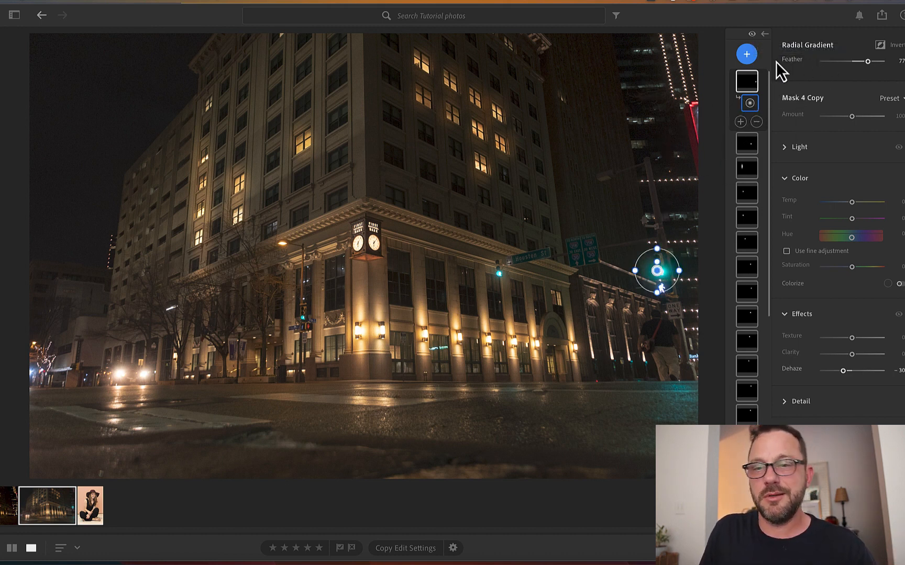
Create a brush mask with a brush size of 25.3, a flow of 70 and Auto Mask on
click(741, 53)
click(743, 55)
click(742, 55)
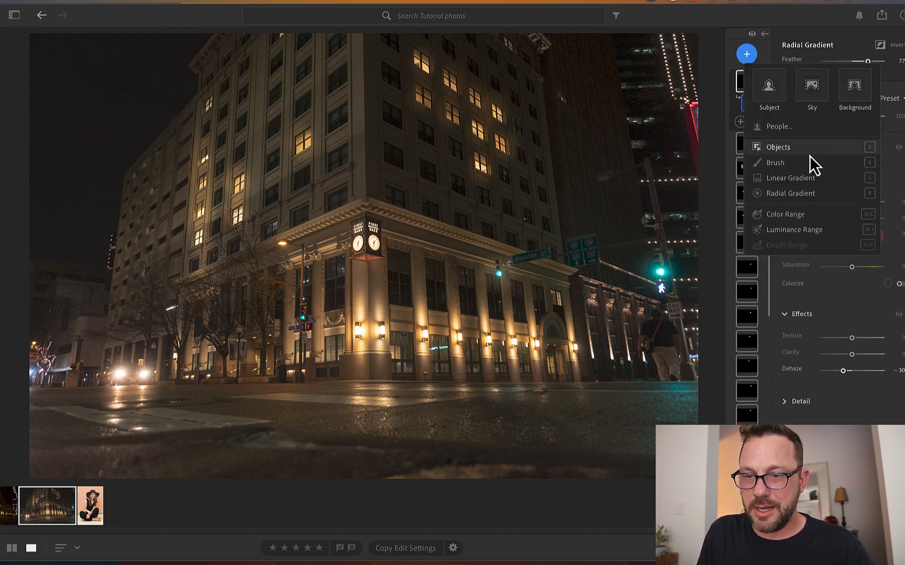
click(791, 165)
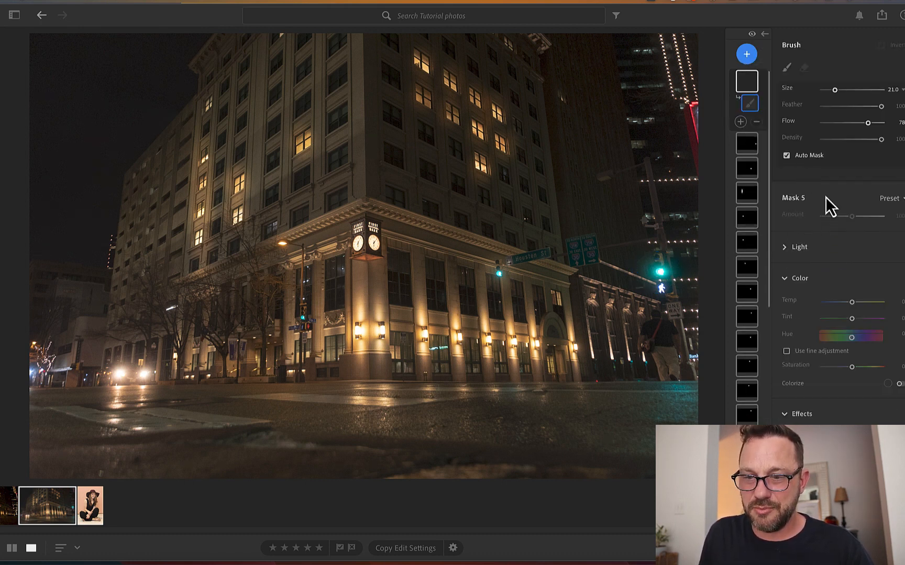
drag(835, 90, 833, 91)
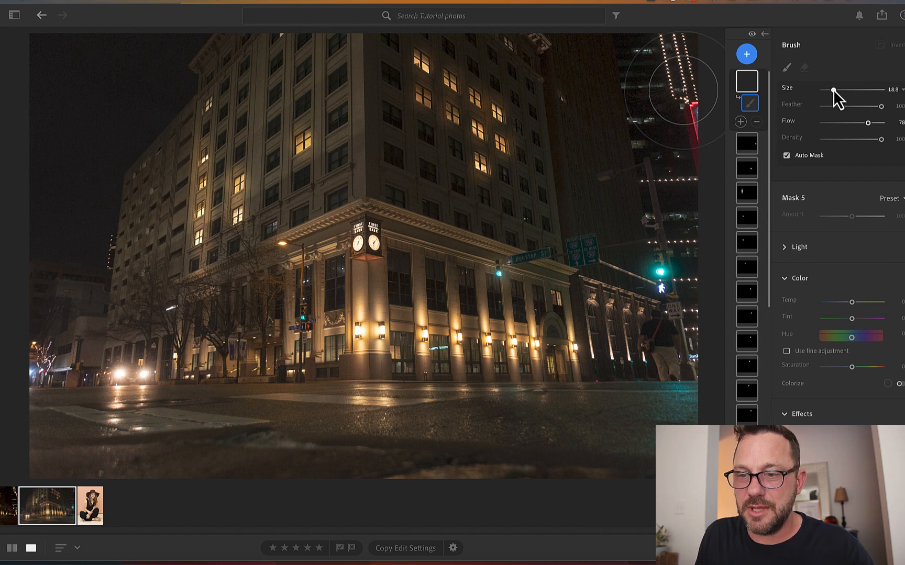
drag(833, 91, 837, 90)
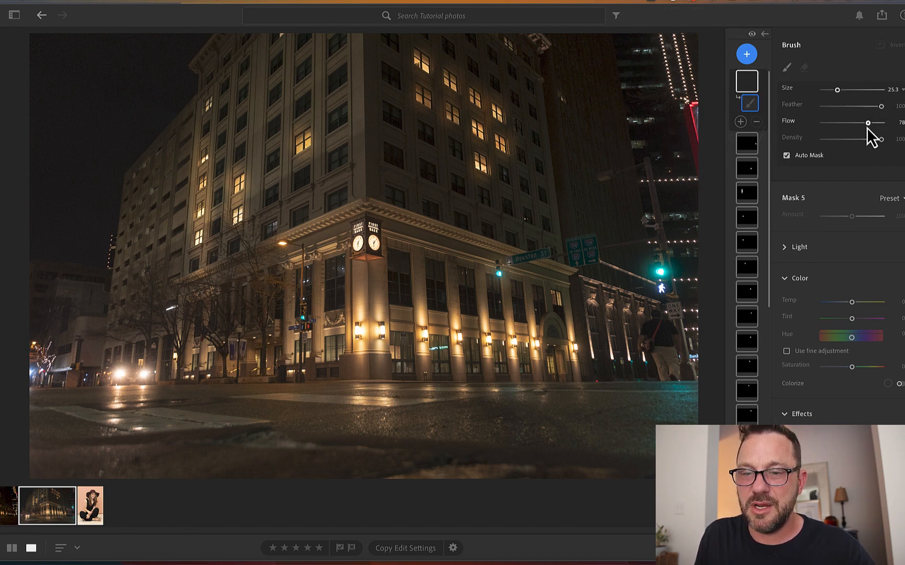
drag(866, 123, 862, 123)
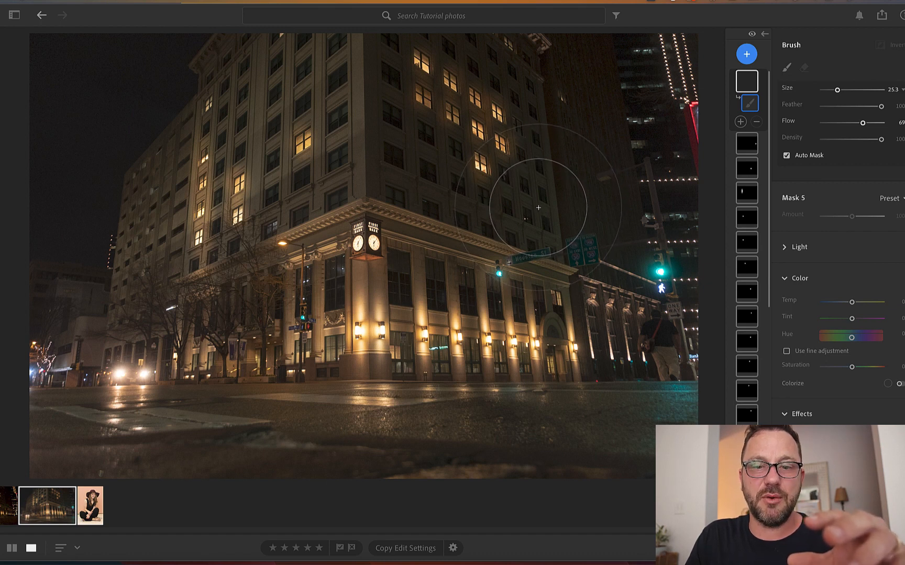
mouse_move(862, 123)
mouse_down()
mouse_move(878, 125)
mouse_move(867, 124)
mouse_up()
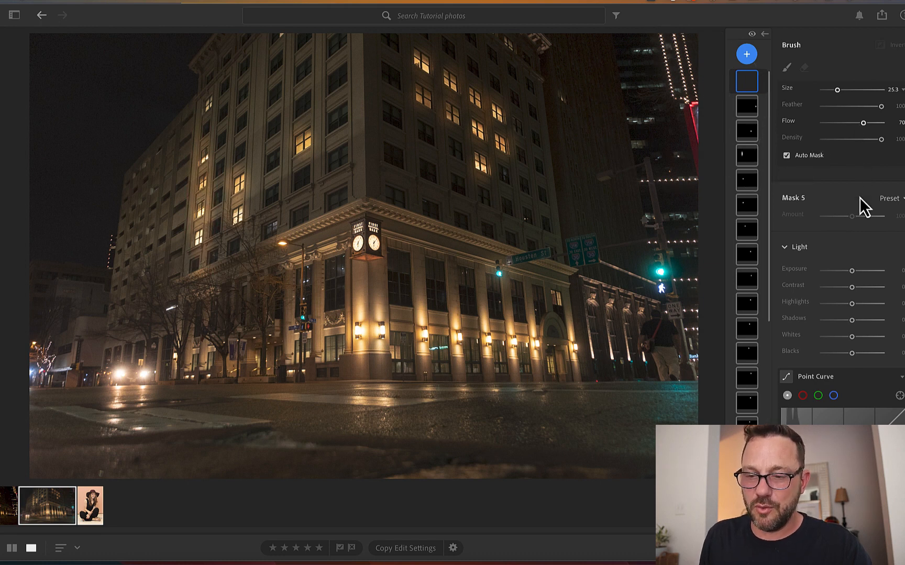
Set the brush mask's exposure to +1.20 and paint over the building's left facade and the area above the corner clock
drag(852, 271, 862, 273)
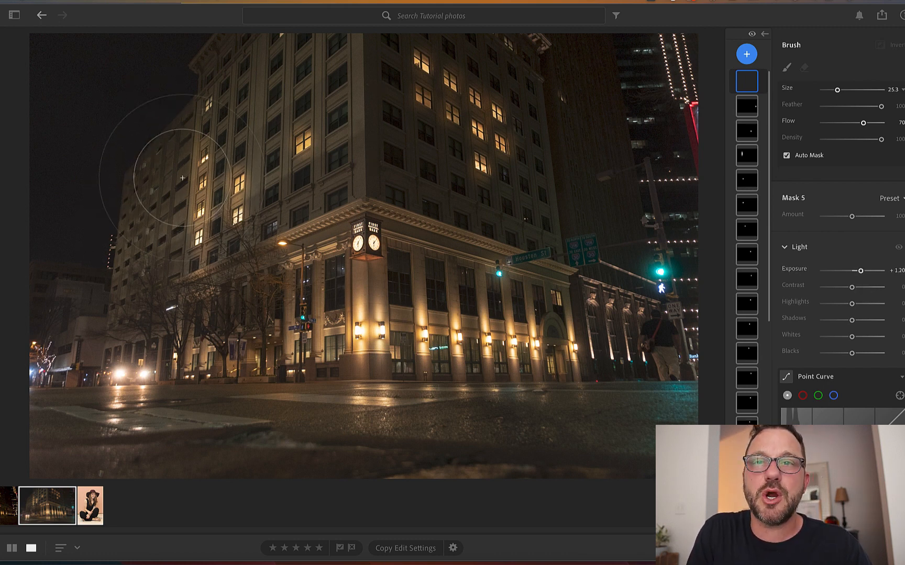
click(189, 146)
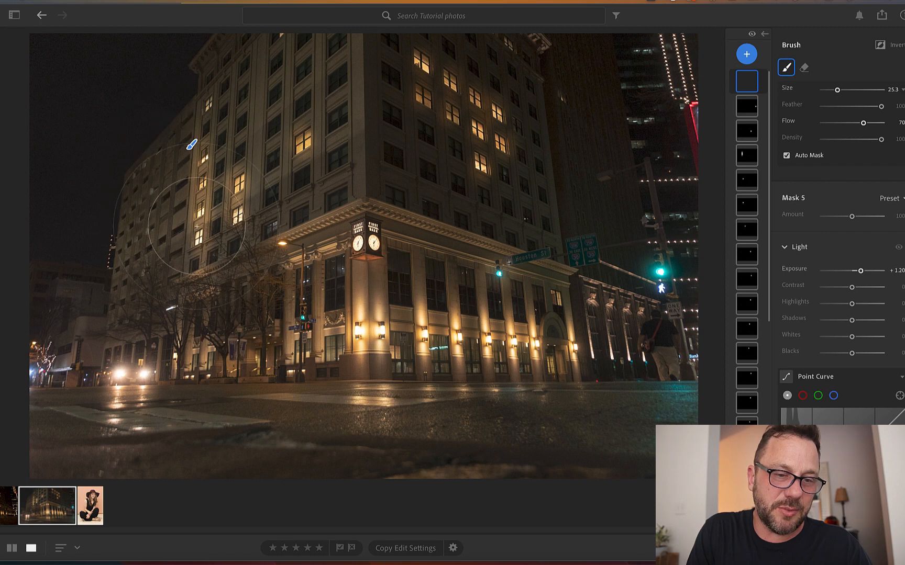
mouse_move(348, 216)
mouse_down()
mouse_move(360, 60)
mouse_move(367, 146)
mouse_move(515, 201)
mouse_move(521, 101)
mouse_move(504, 71)
mouse_move(529, 121)
mouse_move(487, 197)
mouse_move(394, 199)
mouse_move(516, 244)
mouse_move(348, 237)
mouse_up()
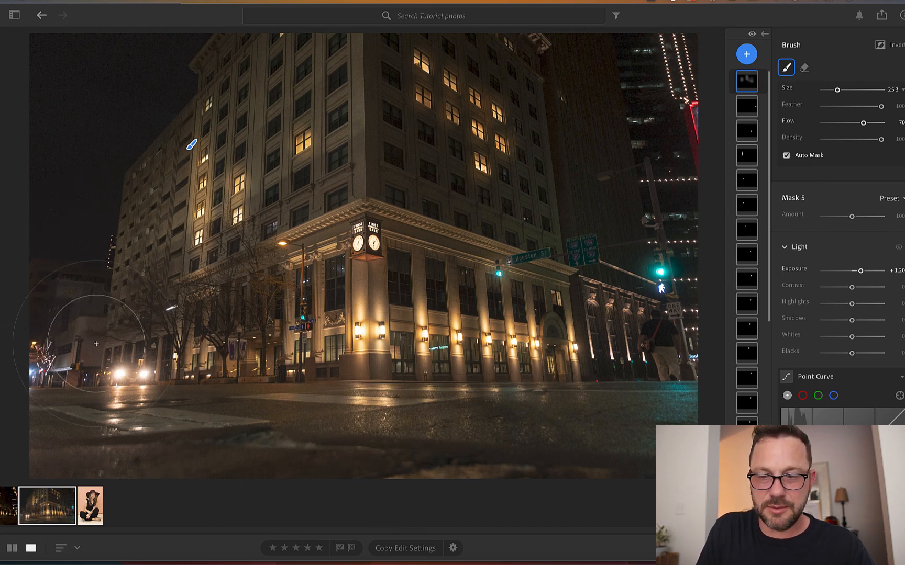
Compare the photo with the painted brush mask hidden and shown, and leave that mask hidden
click(763, 36)
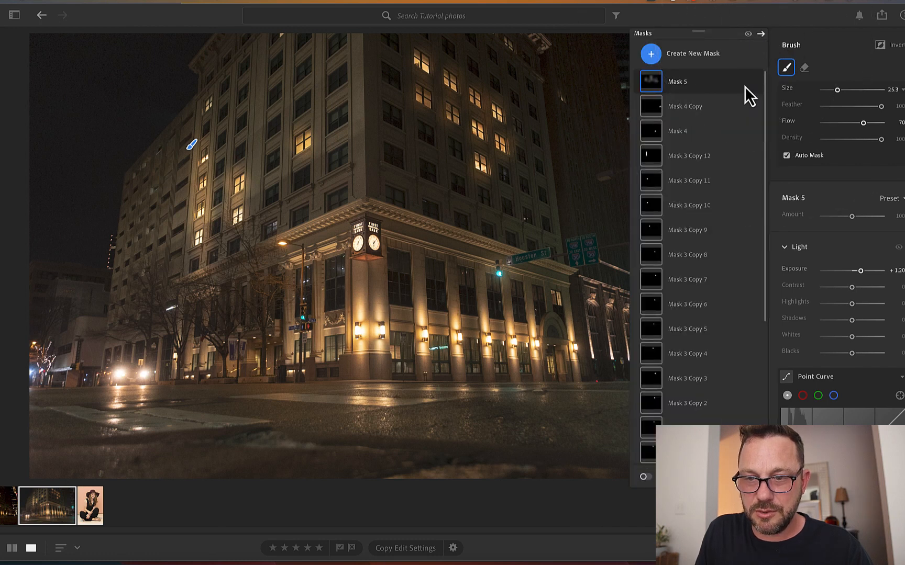
click(759, 85)
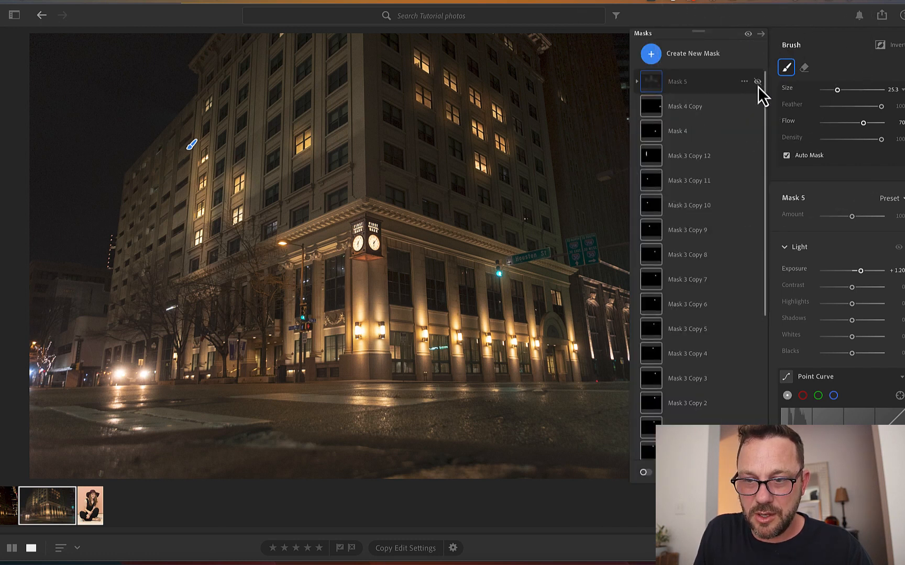
click(759, 86)
click(758, 83)
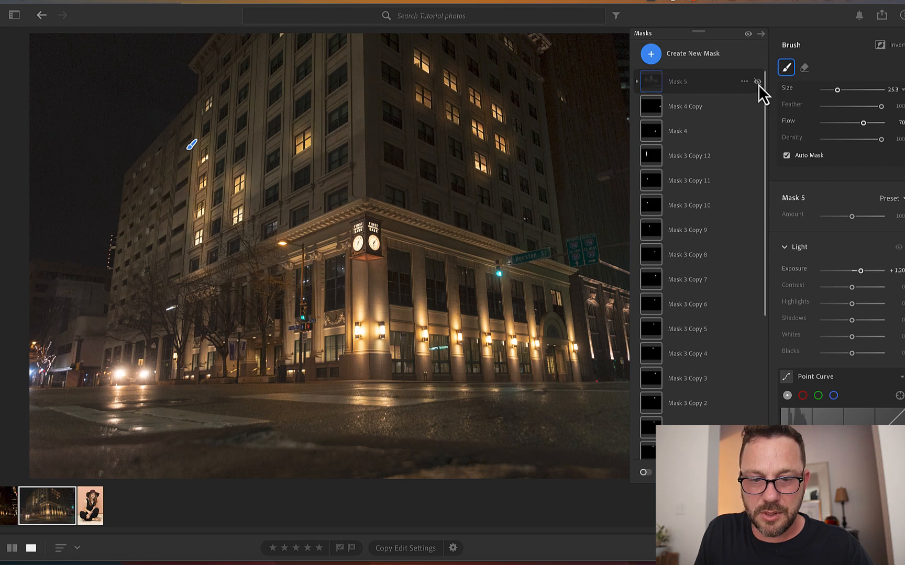
click(757, 82)
click(758, 82)
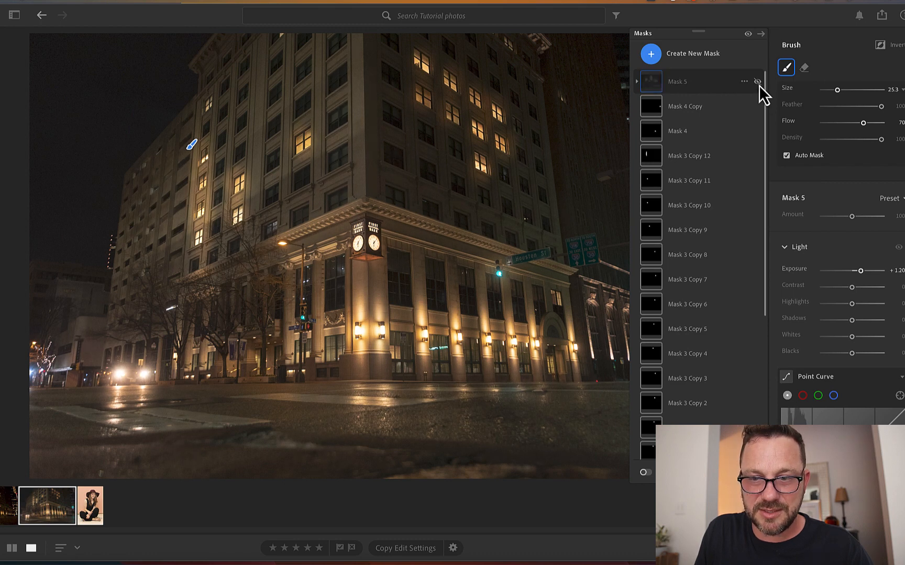
click(757, 82)
click(757, 82)
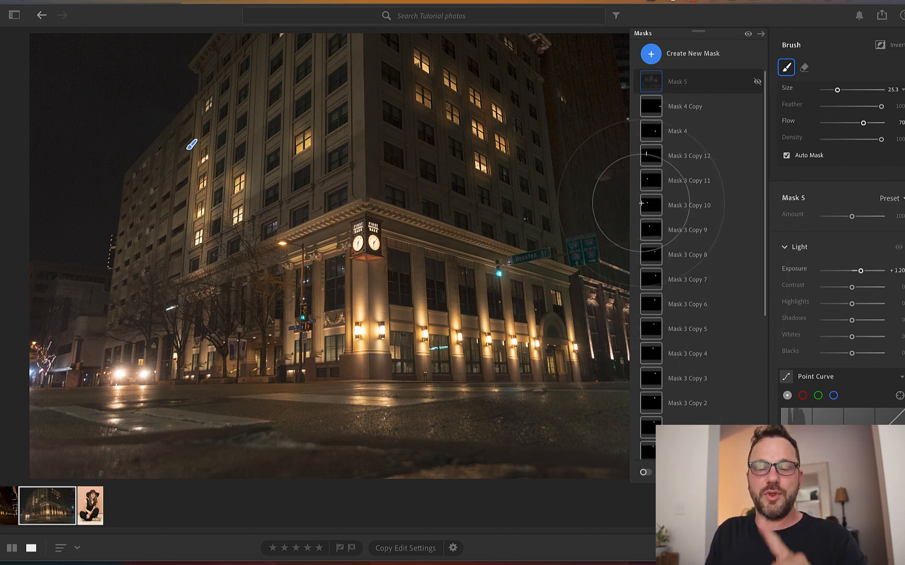
Create a new brush mask with a flow of 100 and Auto Mask on, and set its exposure to +4.00
click(650, 54)
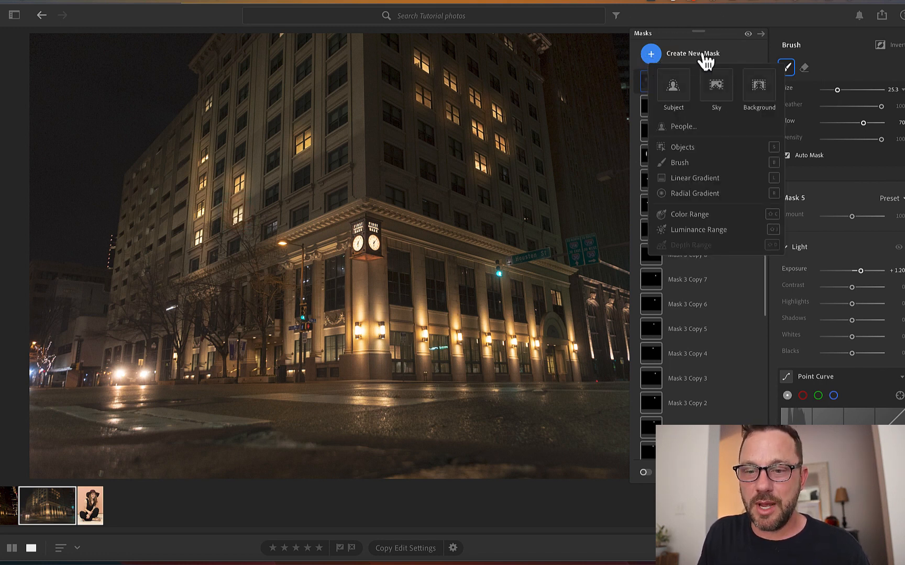
click(706, 166)
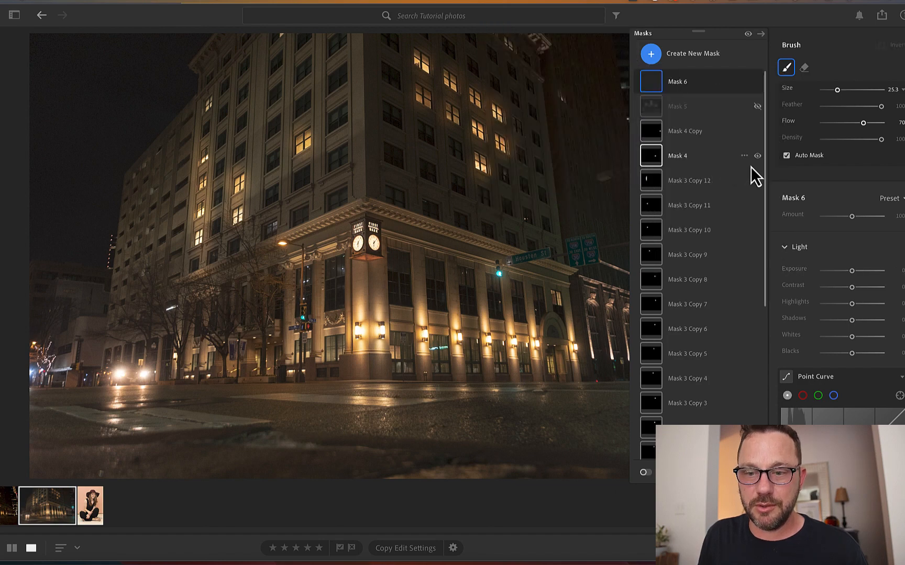
click(649, 54)
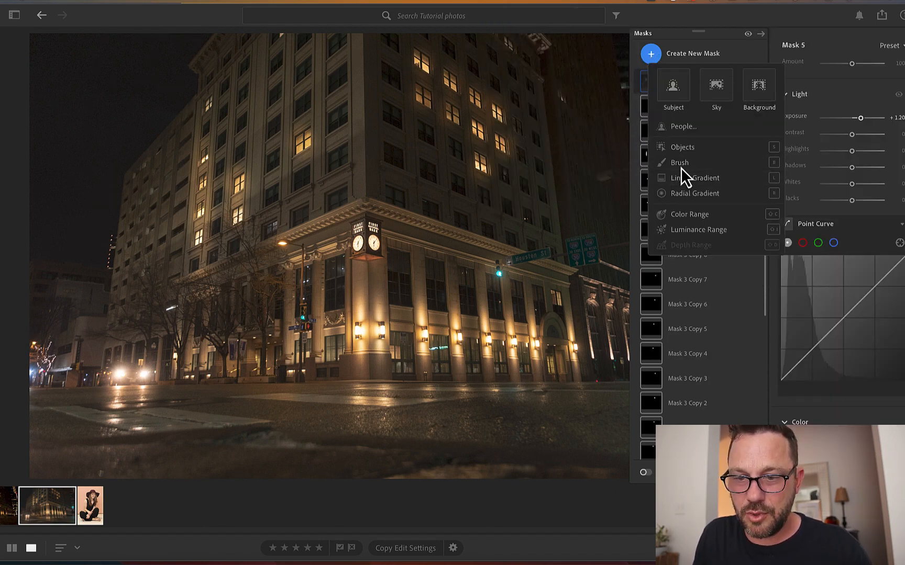
click(680, 167)
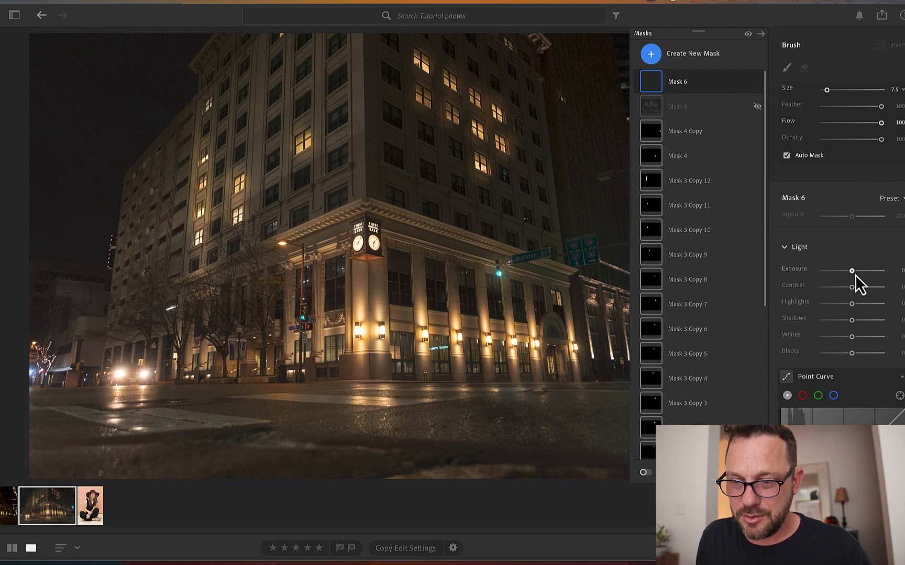
drag(854, 275, 886, 278)
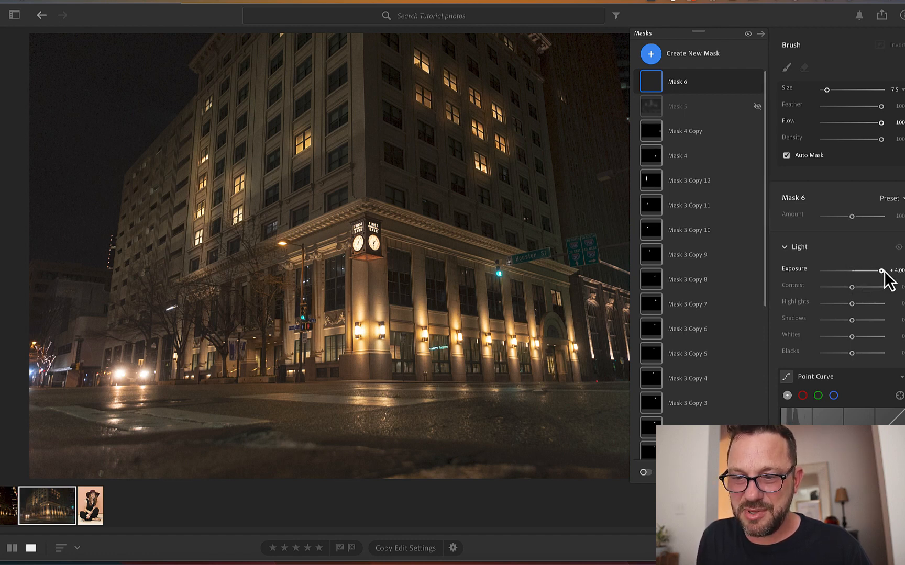
Paint a straight band with a 25.3 brush from the lit window on the building's right facade down to the street
click(480, 166)
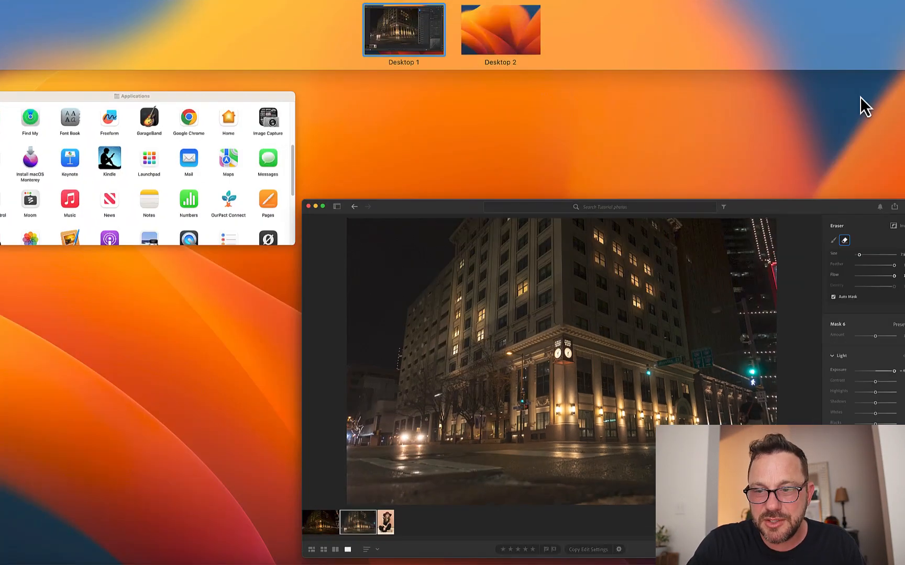
click(803, 67)
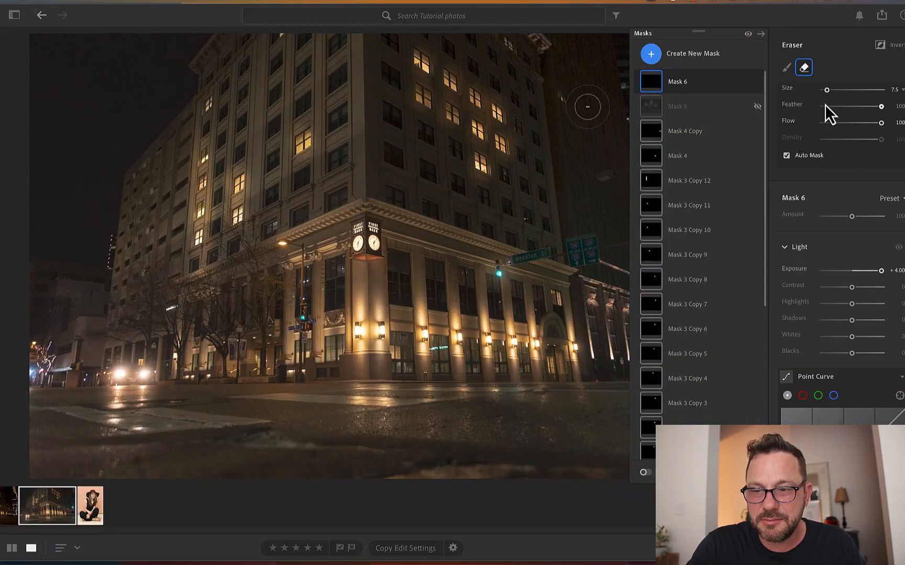
drag(828, 95, 838, 95)
click(786, 68)
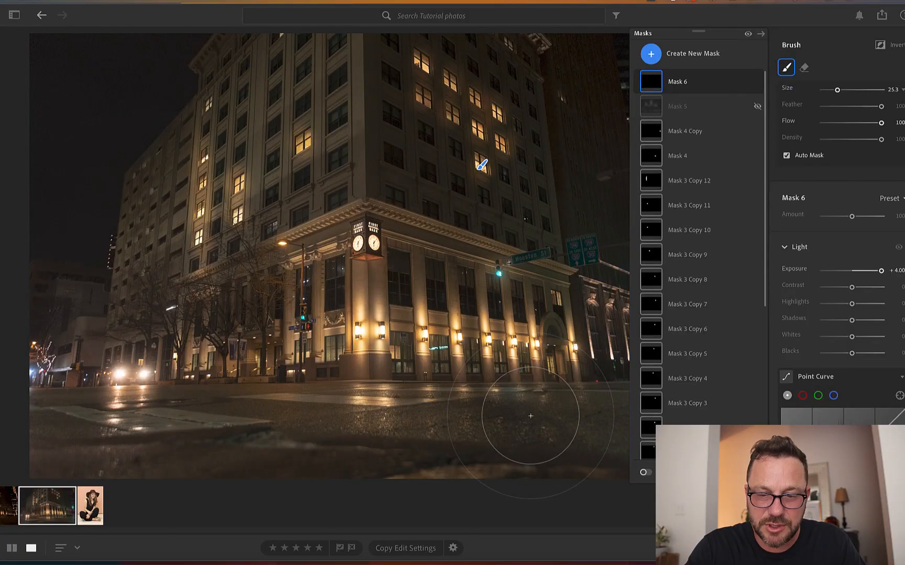
click(531, 416)
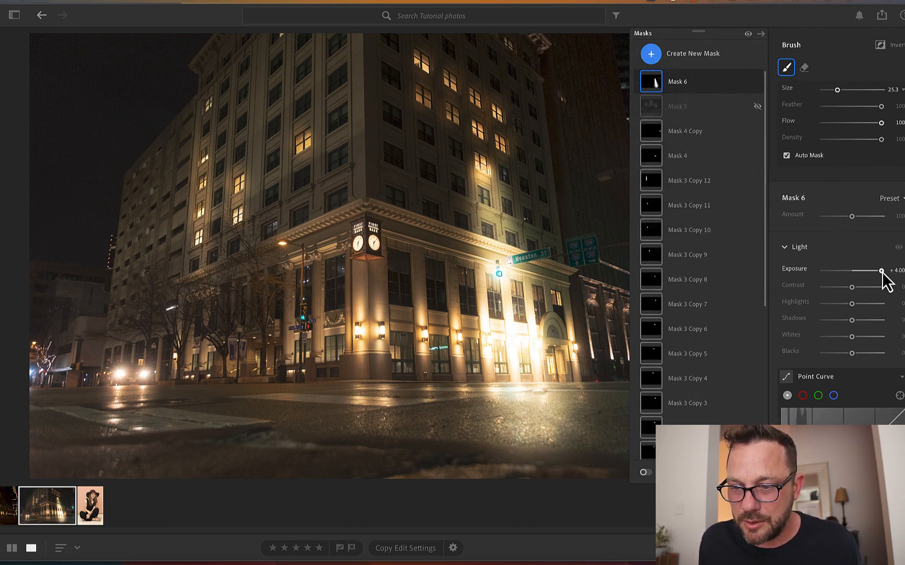
Paint a second straight band from the left facade down to the street with a 24.0 brush, and set the mask's exposure to +0.60
drag(881, 271, 856, 272)
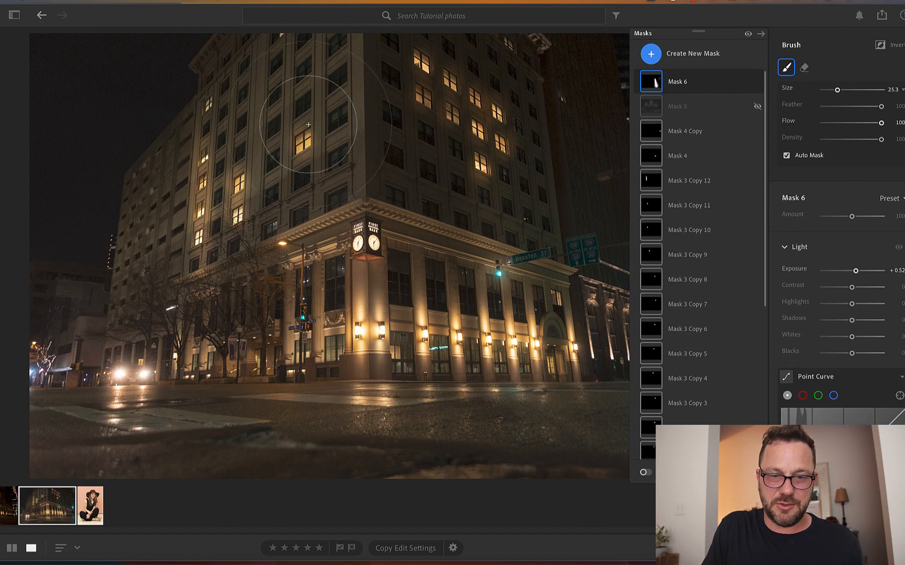
drag(308, 125, 285, 430)
mouse_move(856, 271)
mouse_down()
mouse_move(868, 278)
mouse_move(856, 282)
mouse_up()
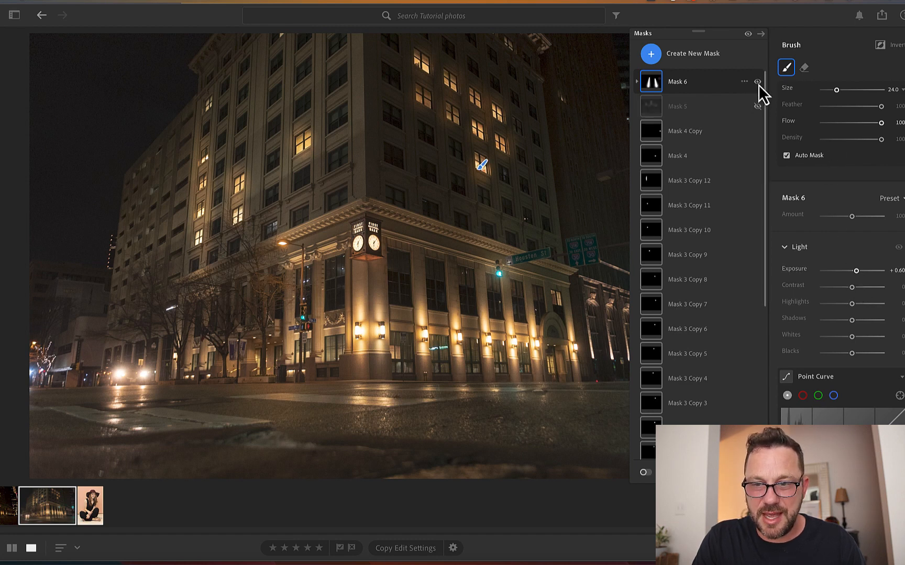
Compare the photo with the two-band brush mask hidden and shown
click(758, 82)
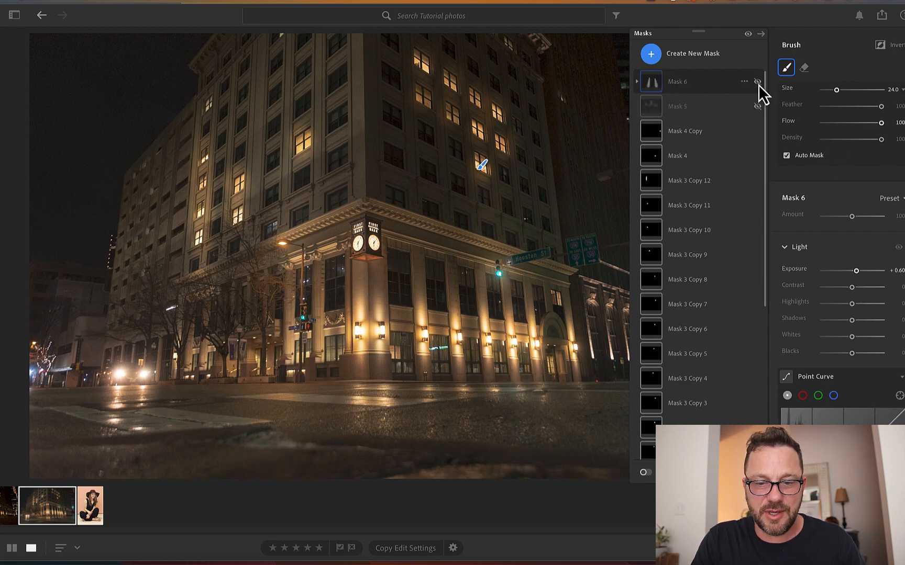
click(759, 83)
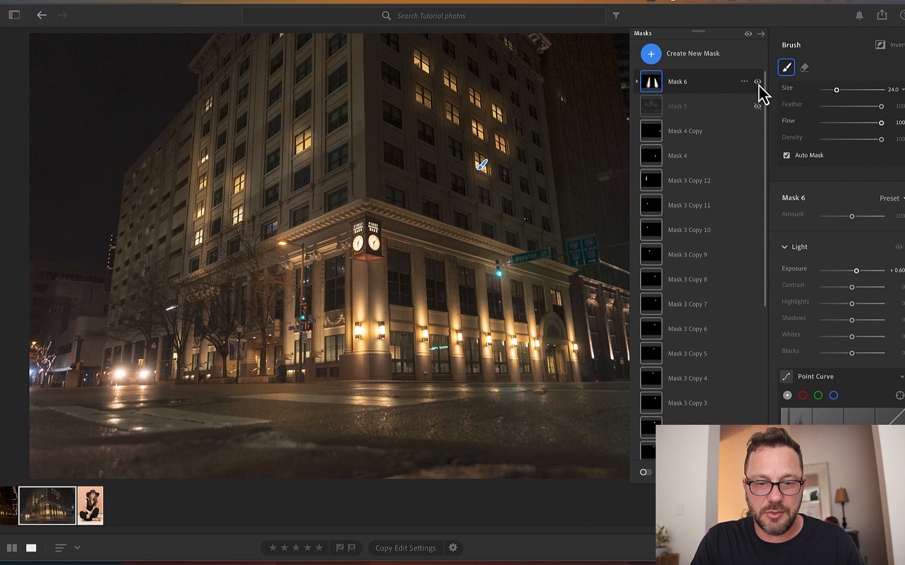
click(758, 83)
click(758, 83)
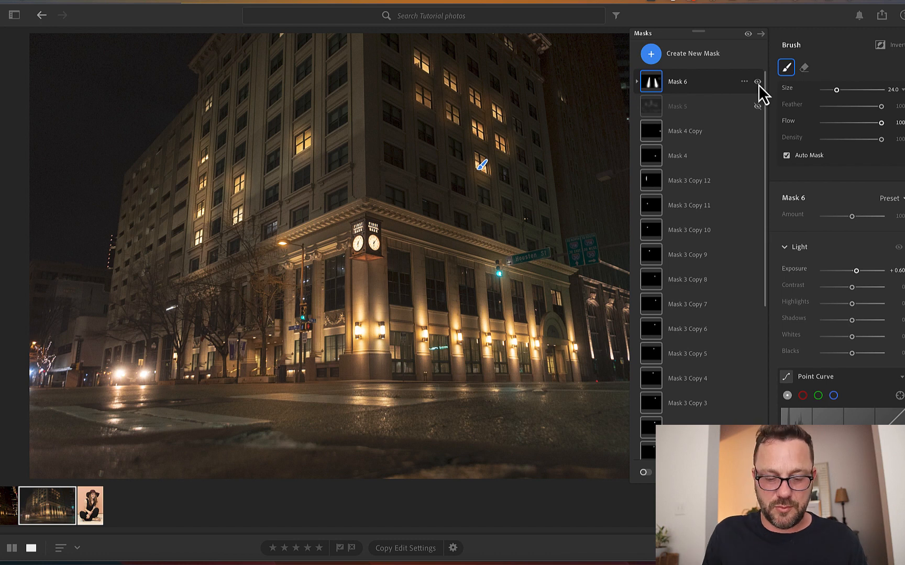
click(657, 57)
click(690, 162)
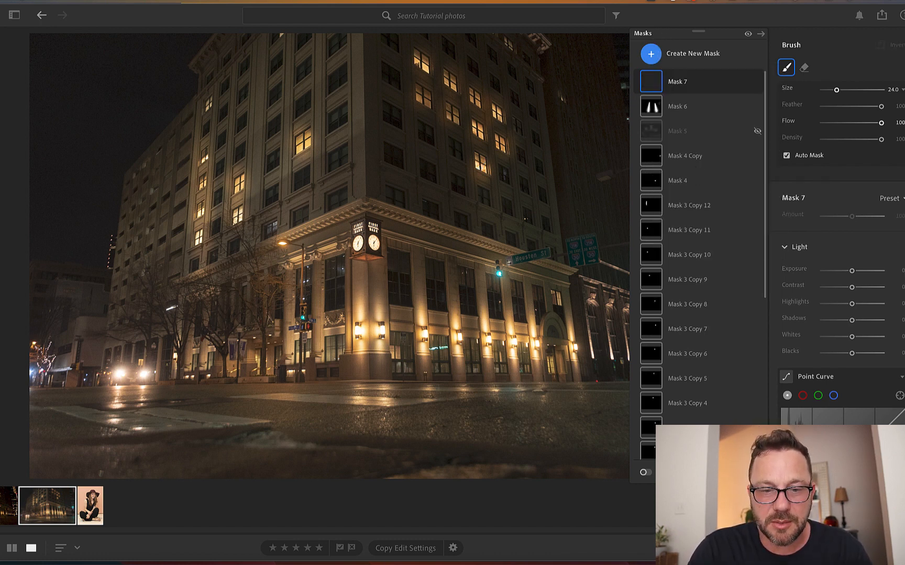
key(o)
scroll(358, 253, down, 4)
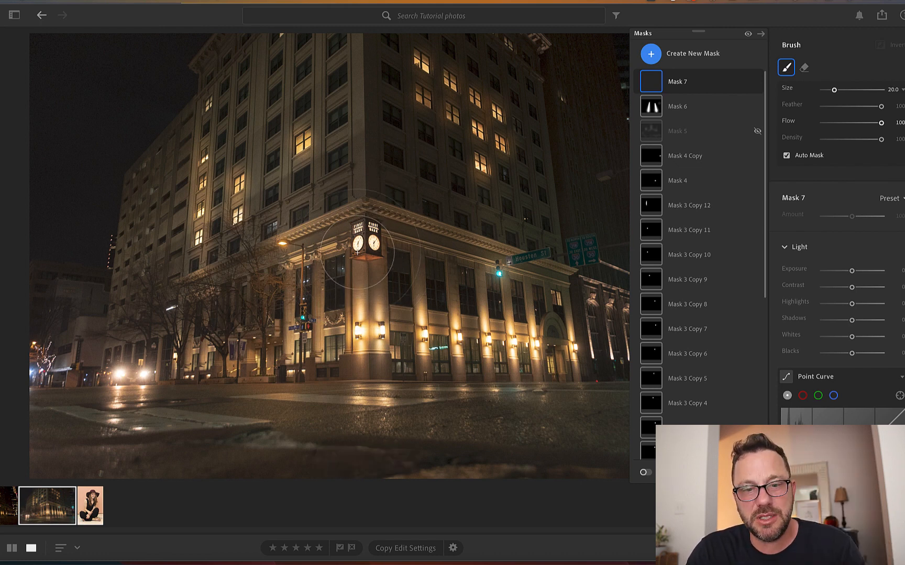
scroll(358, 253, down, 1)
scroll(358, 254, down, 3)
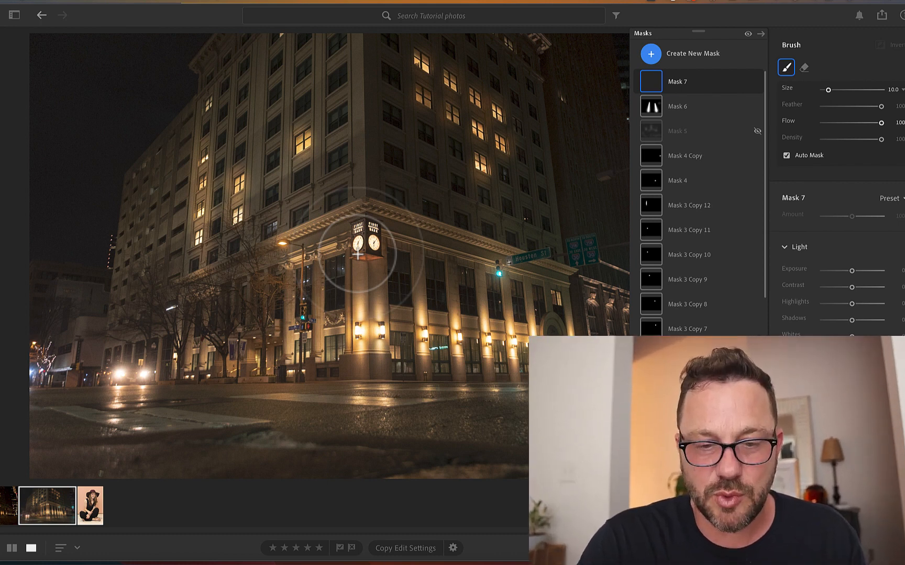
click(369, 248)
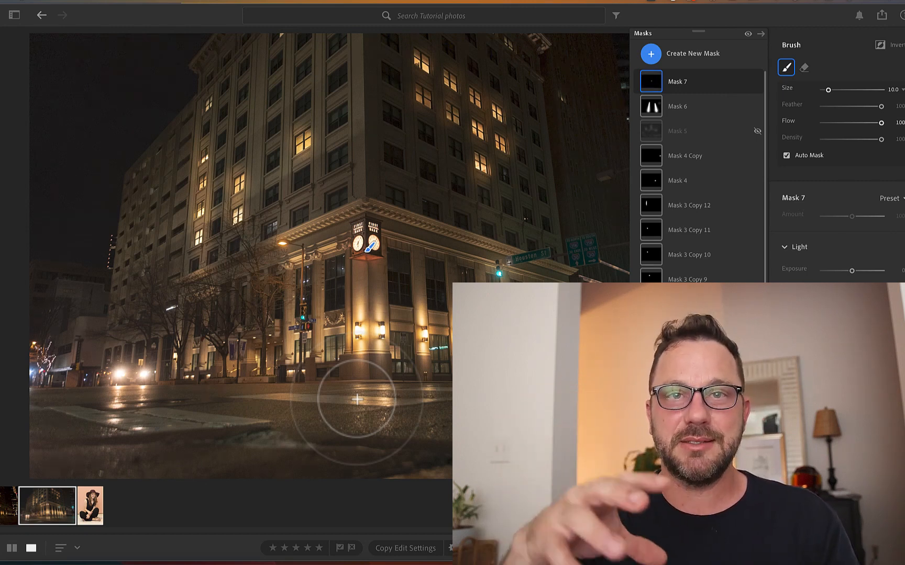
Create a brush mask and paint a straight line from the corner clock down to the street with the overlay shown
click(650, 53)
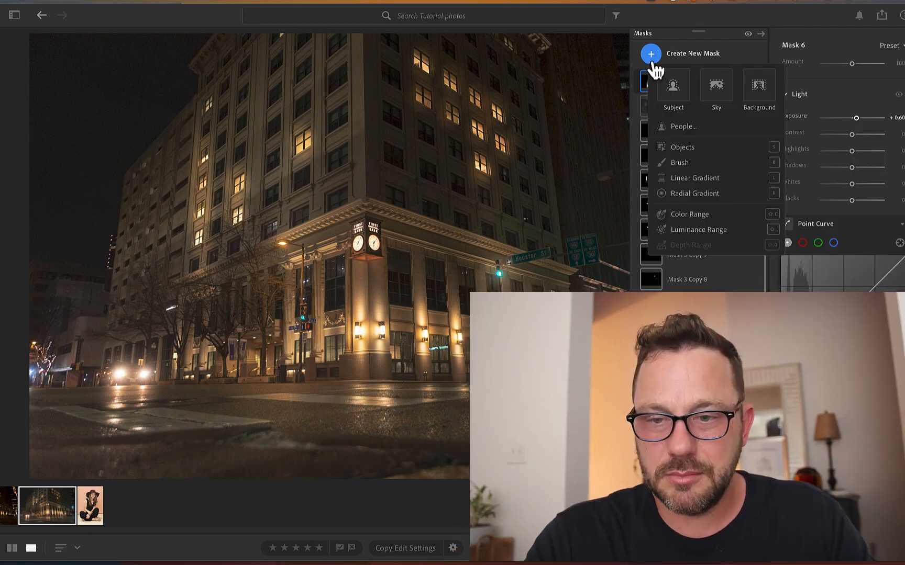
click(679, 162)
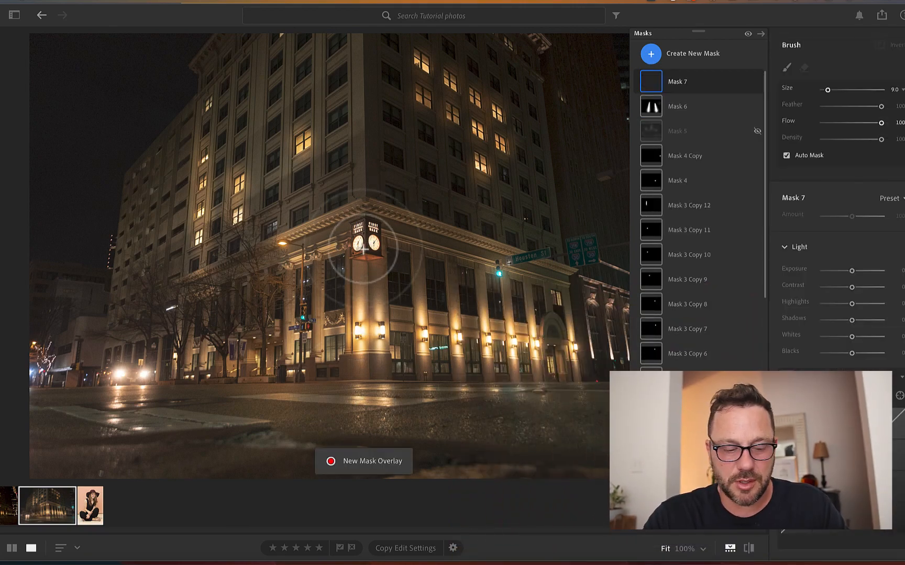
scroll(363, 249, up, 2)
click(363, 249)
shift+click(360, 404)
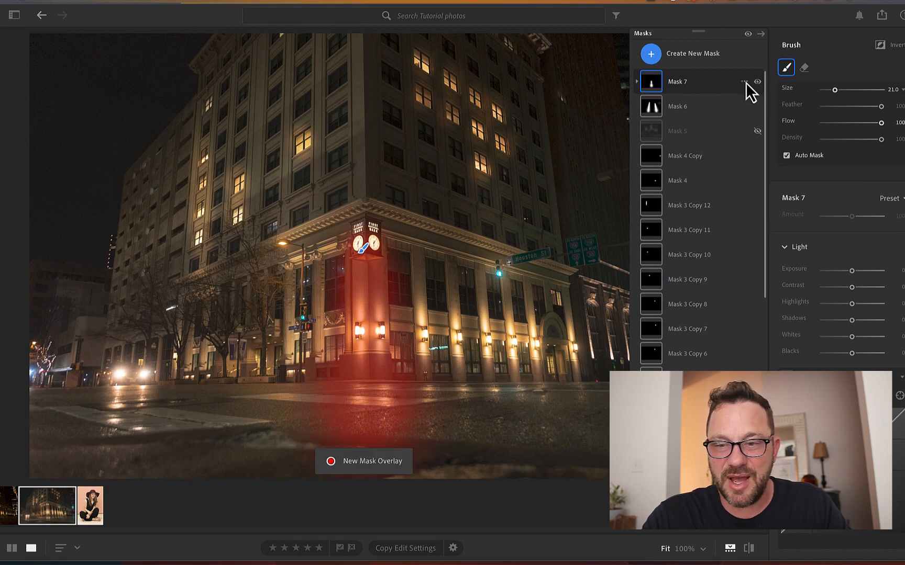
Subtract the areas on both sides of the corner column from the mask with a 21.0 brush, and set its exposure to +0.84
click(744, 82)
click(731, 82)
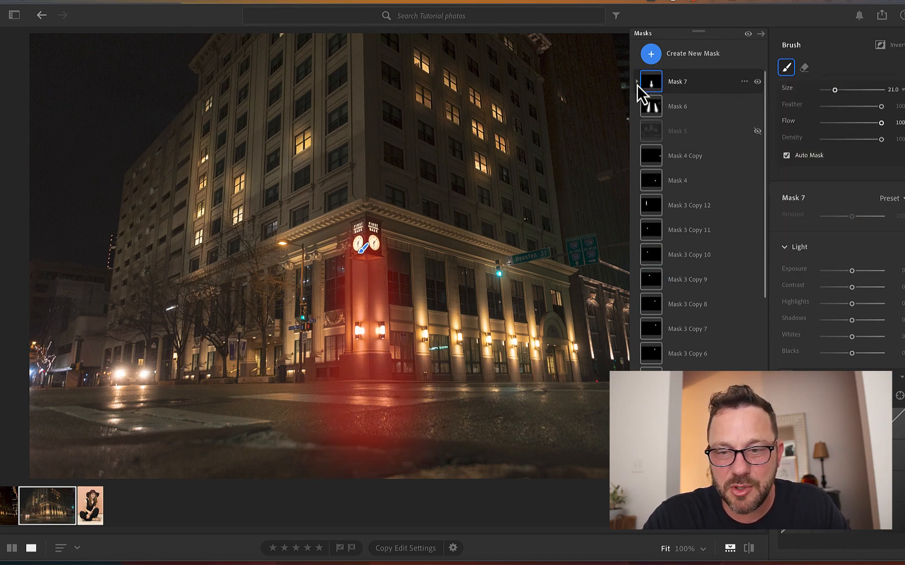
click(654, 86)
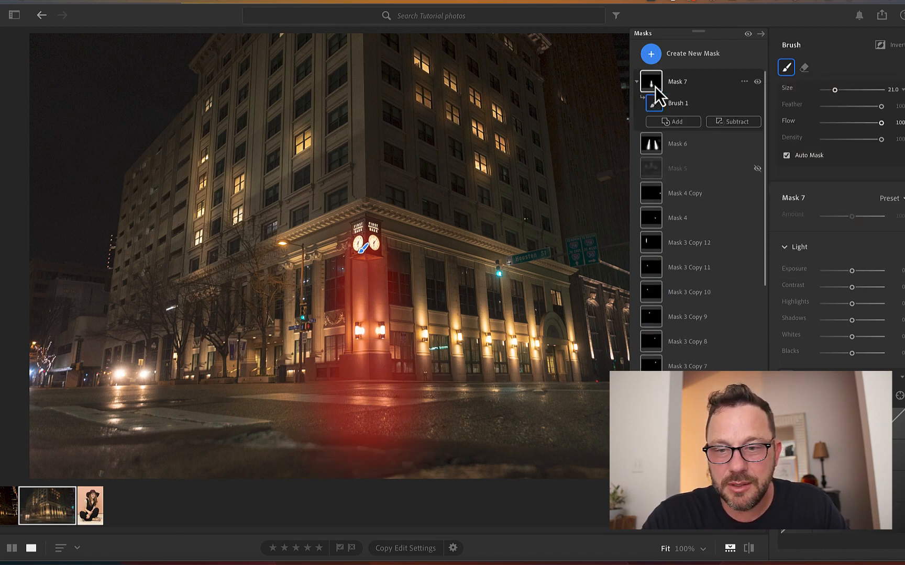
click(724, 123)
click(738, 242)
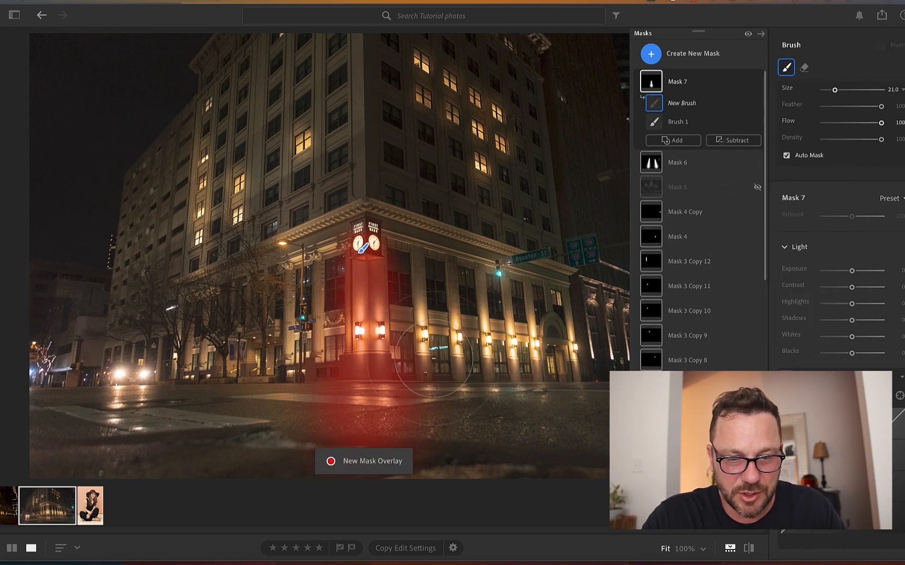
drag(443, 429, 429, 344)
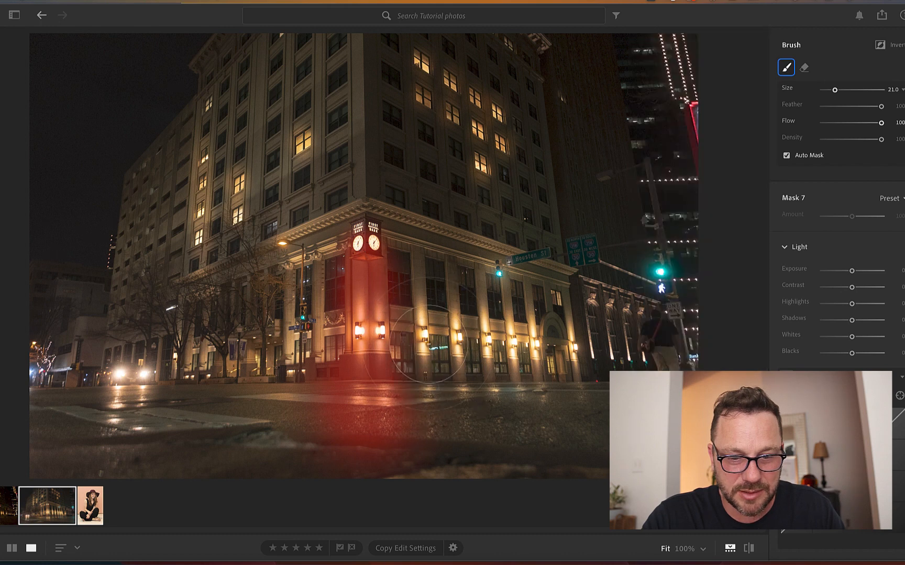
drag(277, 330, 276, 331)
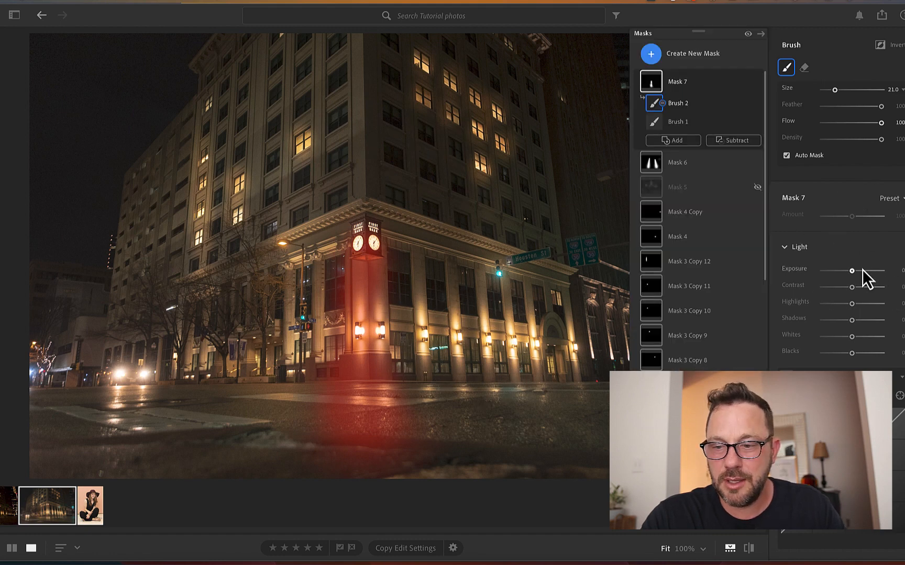
drag(854, 271, 860, 275)
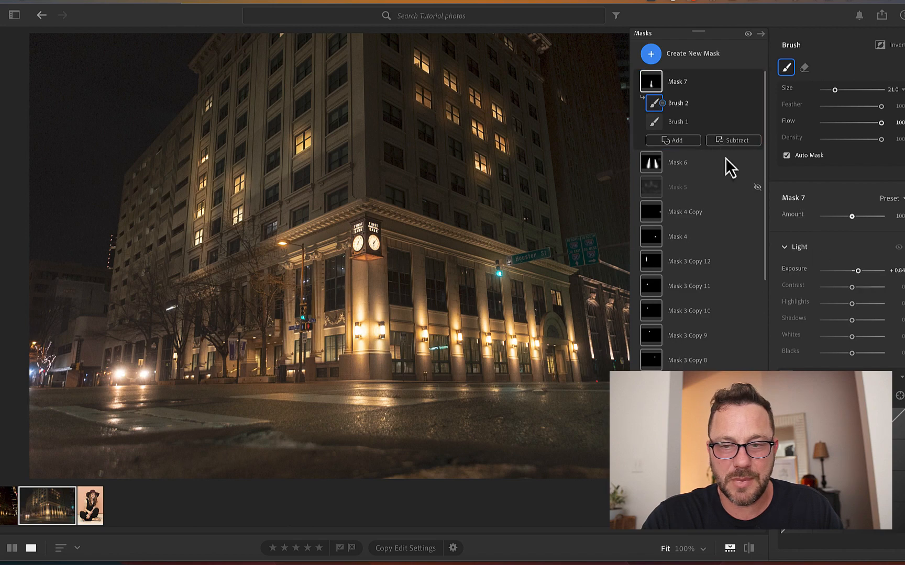
Collapse the mask list and compare the edit with the original photo
click(761, 34)
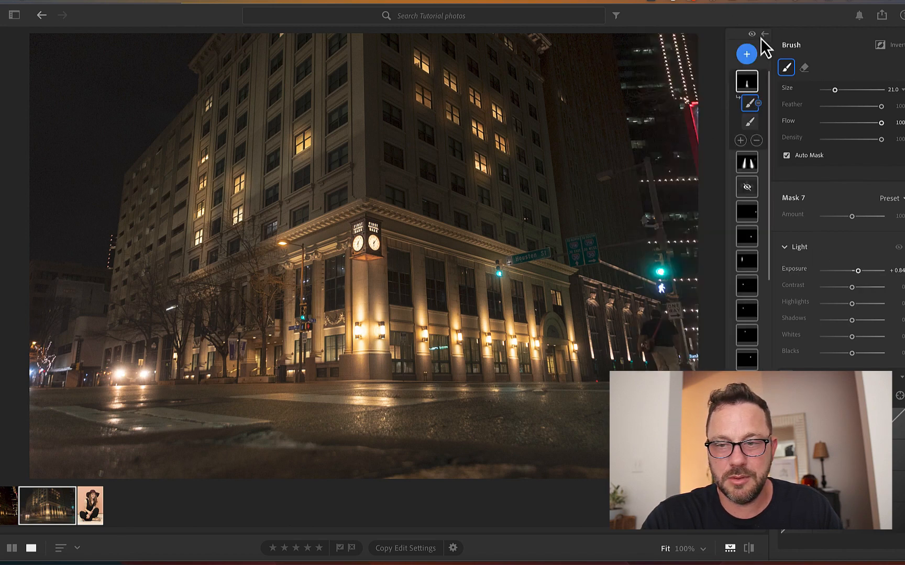
scroll(875, 168, down, 3)
key(backslash)
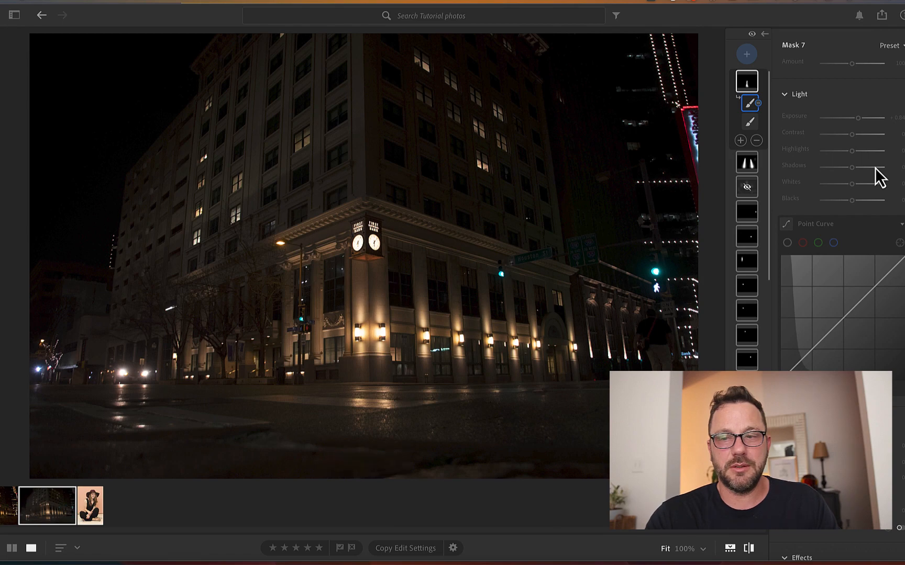
key(backslash)
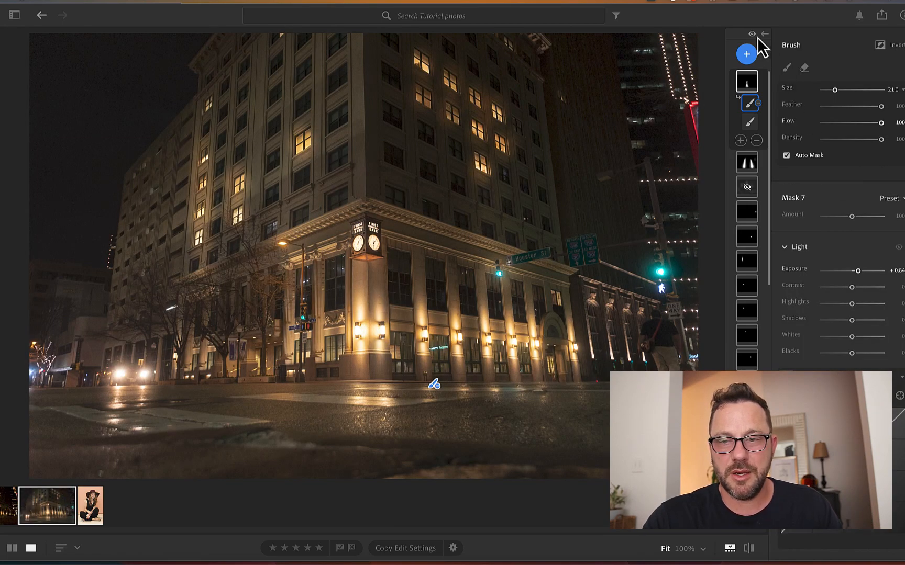
Compare the photo with all masks hidden and shown, and leave the masks shown
click(752, 35)
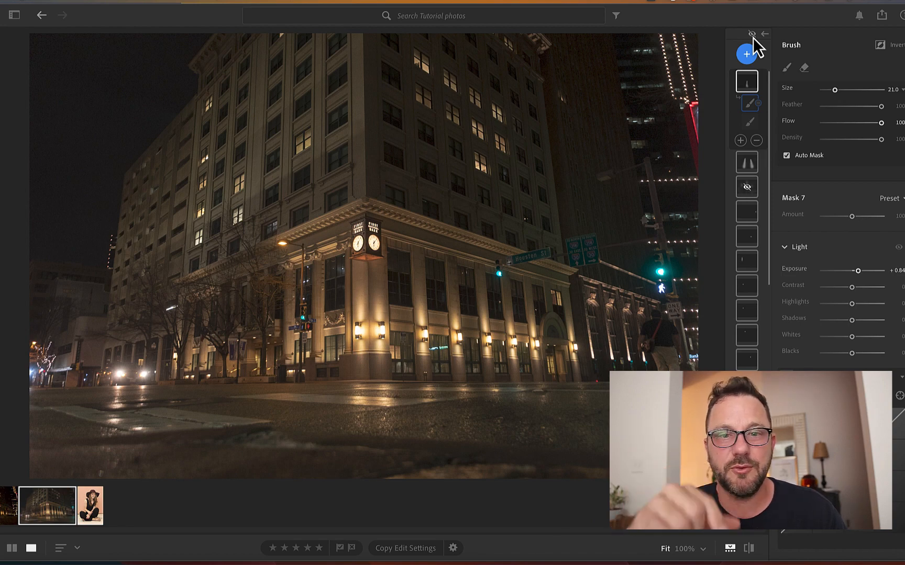
click(752, 34)
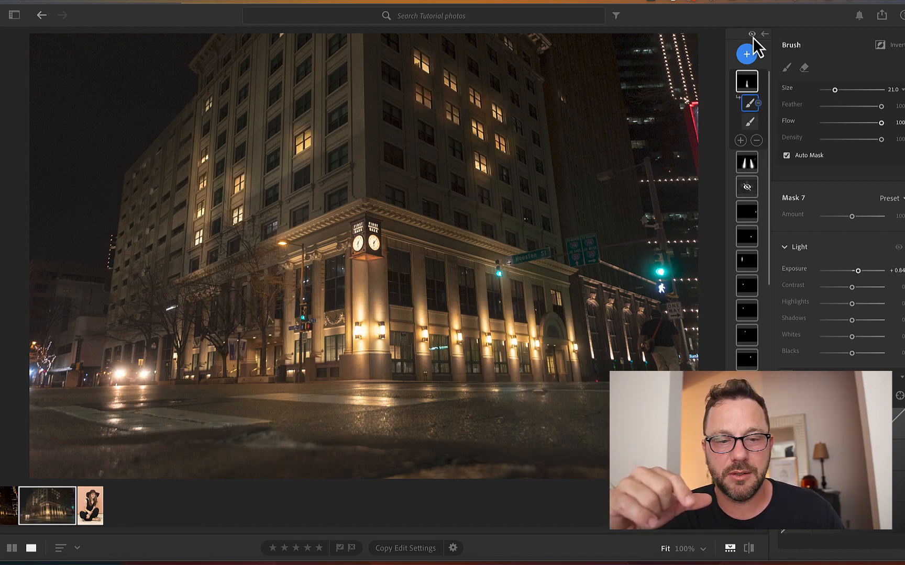
click(752, 34)
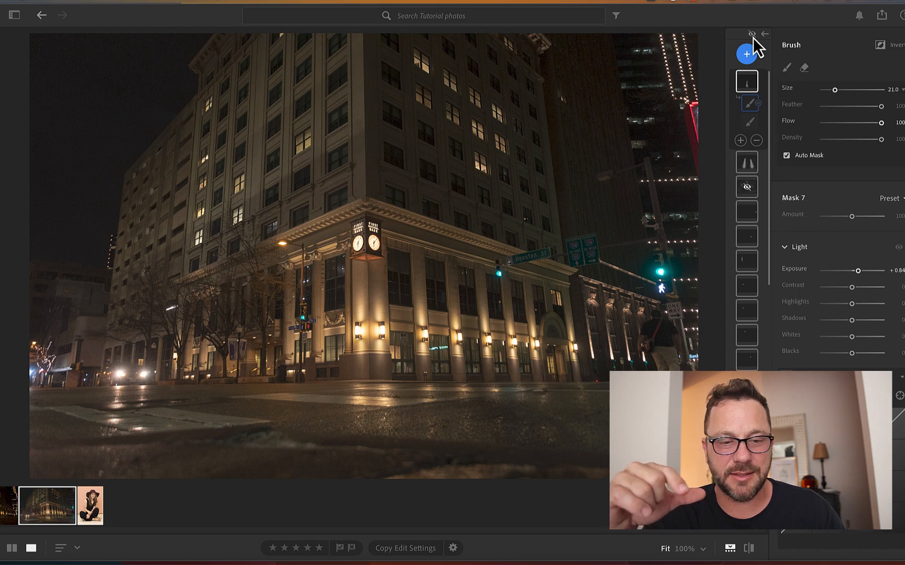
click(752, 34)
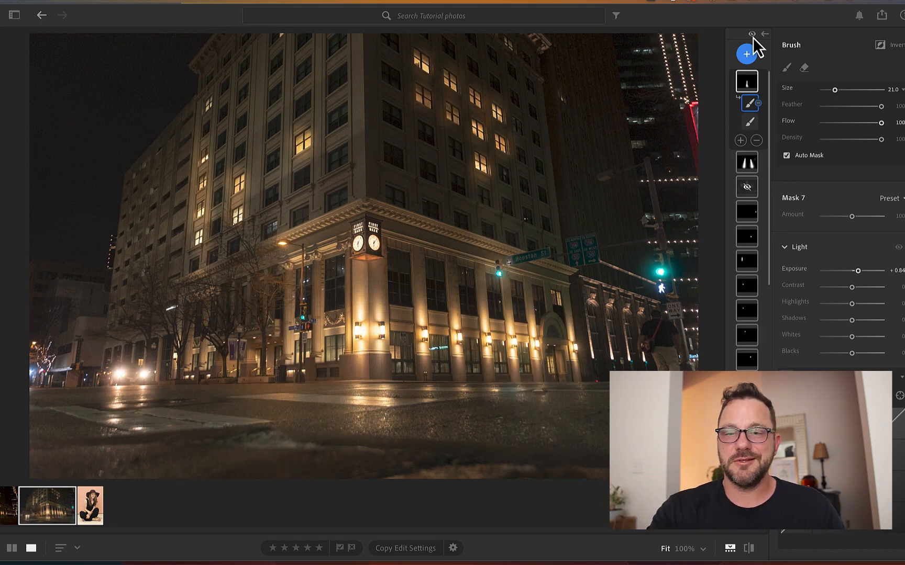